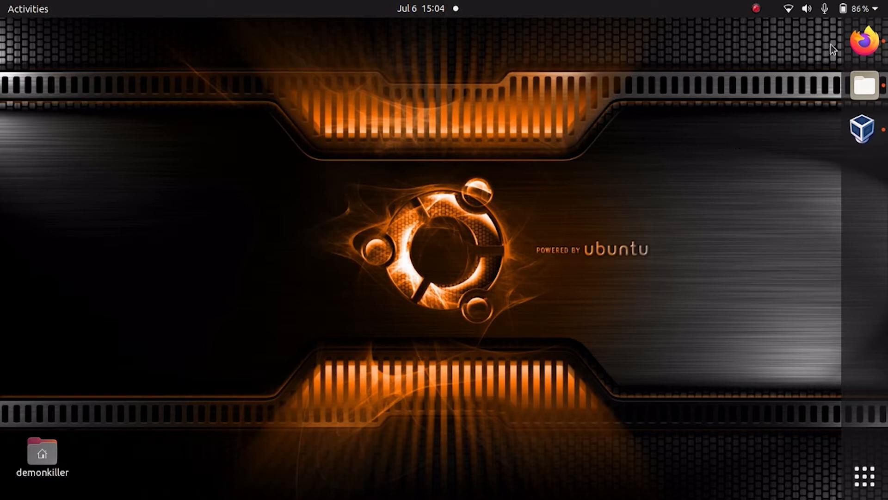
# Open the bosslinux.in Downloads page in Firefox and scroll to the BOSS 8 release.
pyautogui.click(861, 42)
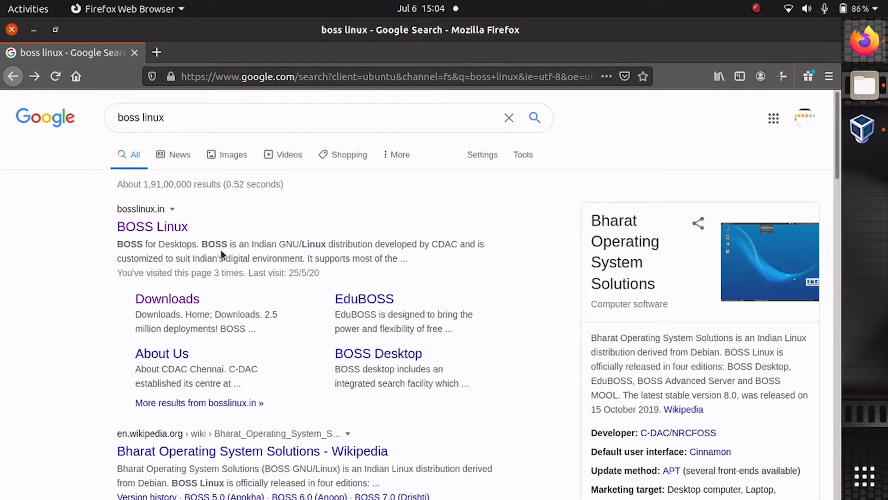
pyautogui.click(146, 304)
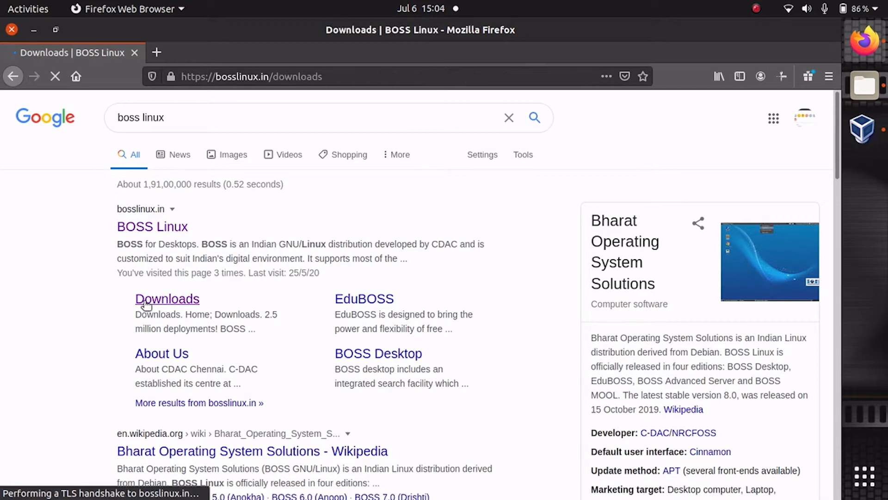
pyautogui.scroll(-5, 126, 268)
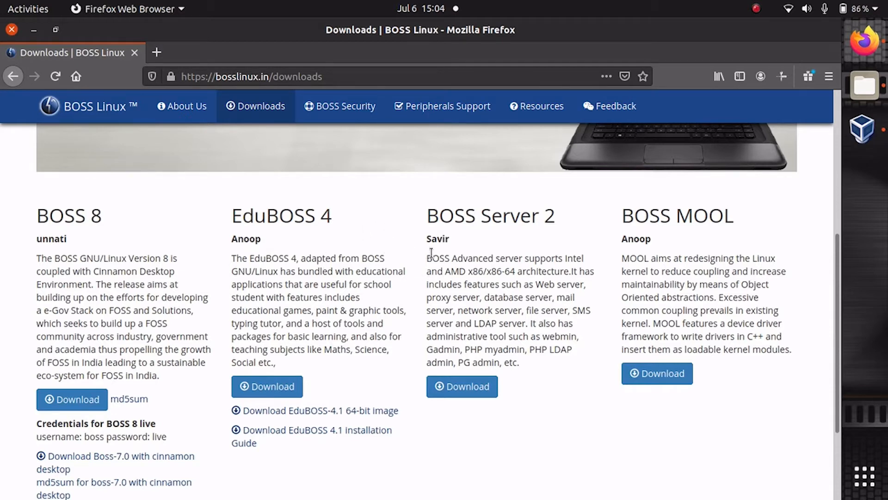
pyautogui.scroll(-3, 2, 184)
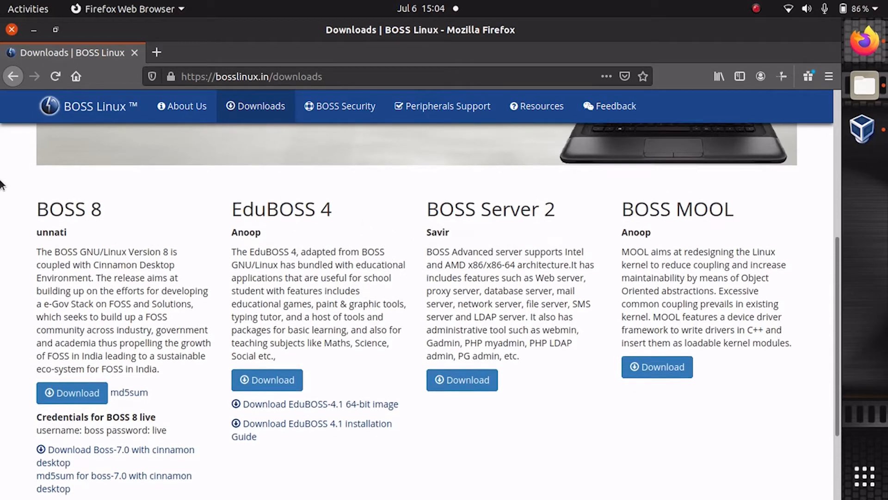
pyautogui.scroll(1, 2, 188)
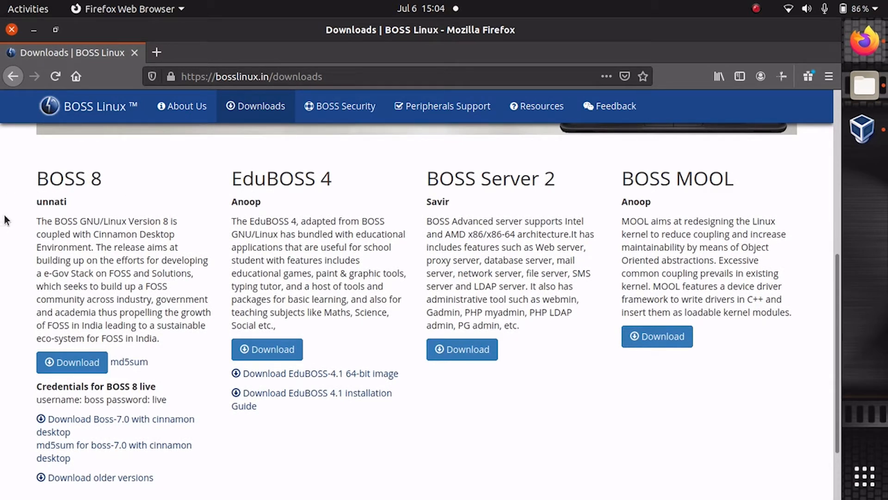
# Start downloading the BOSS 8 ISO, then cancel the save dialog.
pyautogui.click(53, 364)
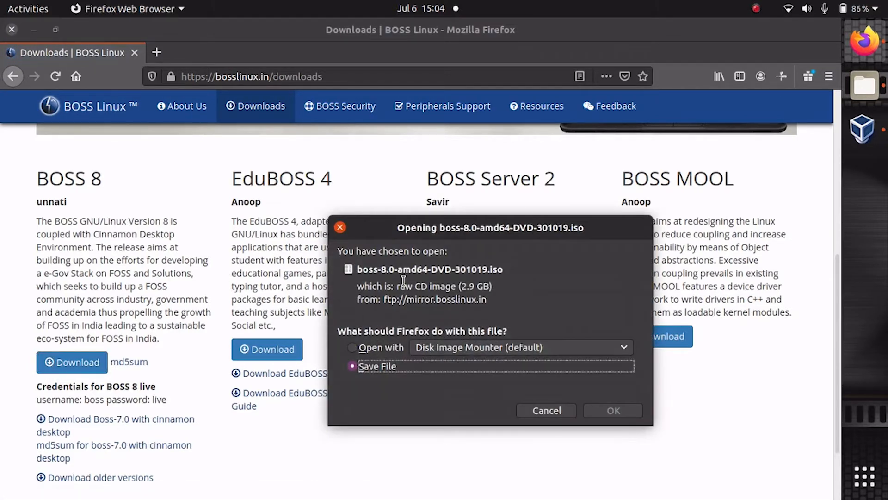
pyautogui.moveTo(421, 221); pyautogui.dragTo(421, 128)
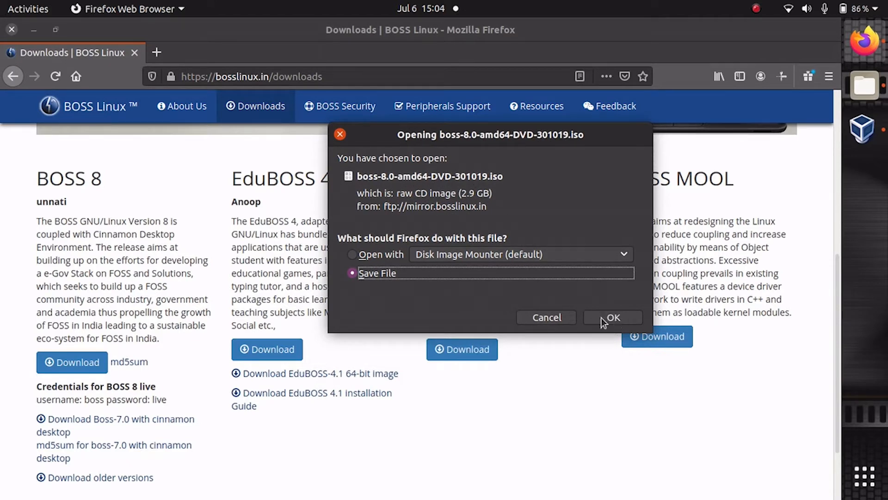
pyautogui.click(539, 318)
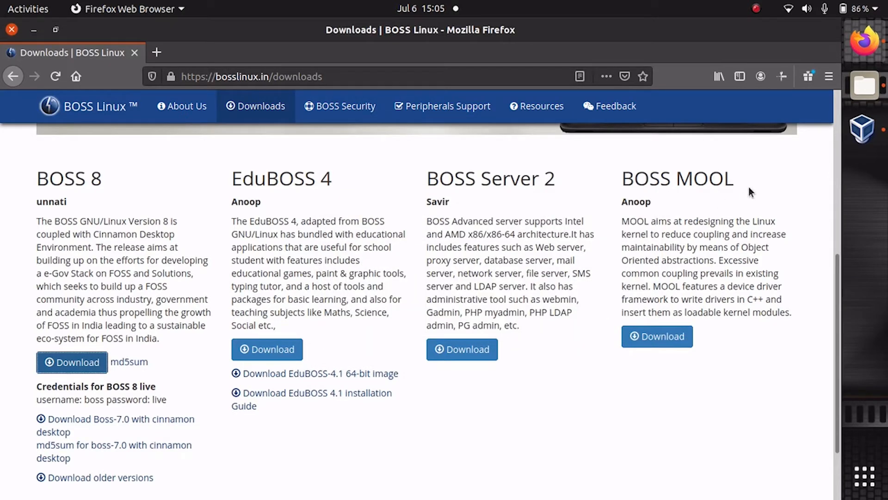
# Check that the boss-8.0 ISO is in the Downloads folder, then switch to VirtualBox Manager.
pyautogui.click(865, 77)
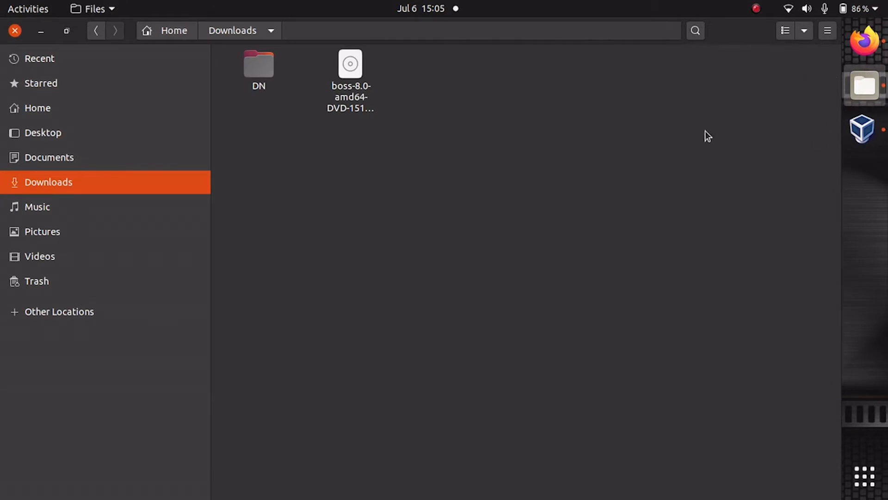
pyautogui.click(362, 104)
pyautogui.click(467, 126)
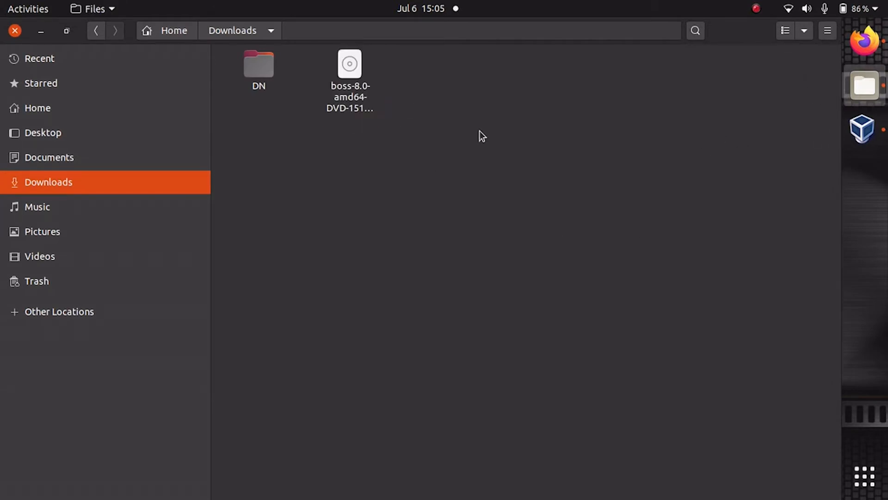
pyautogui.click(861, 138)
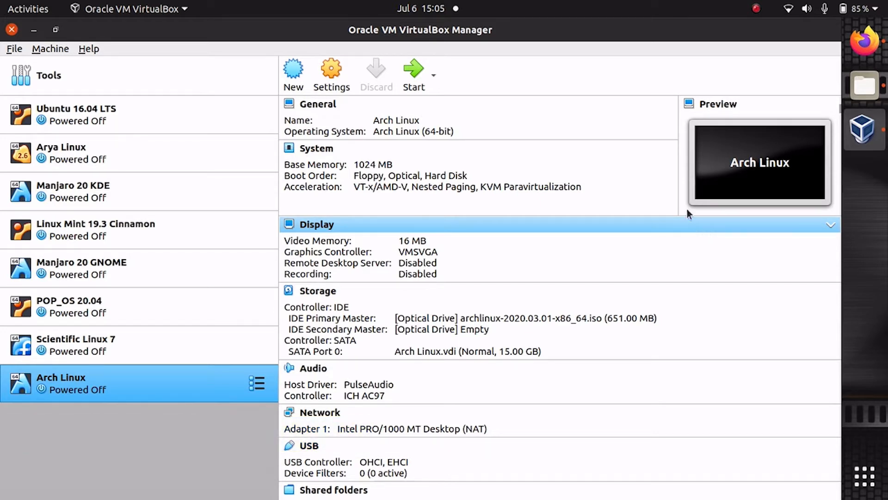
# Start a new VM named BOSS Linux 8, Debian (64-bit), with 2048 MB memory.
pyautogui.click(296, 88)
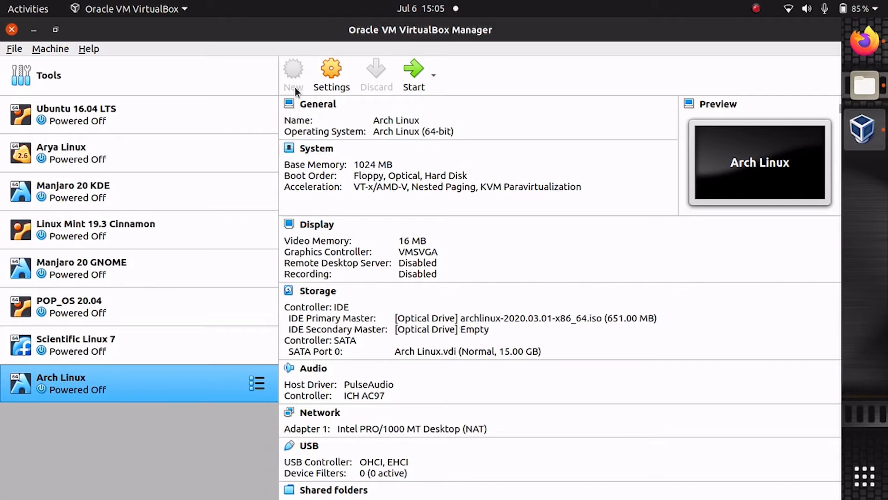
pyautogui.write('BOSS Linux ')
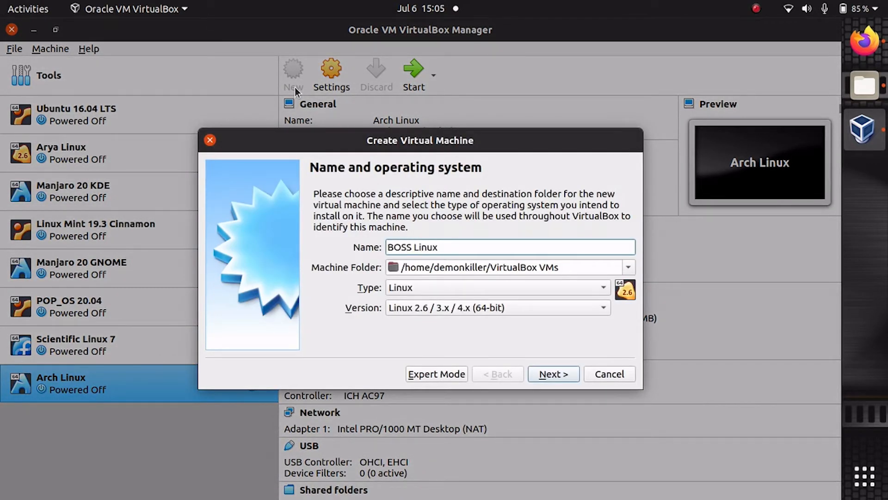
pyautogui.write('8')
pyautogui.click(393, 314)
pyautogui.click(414, 169)
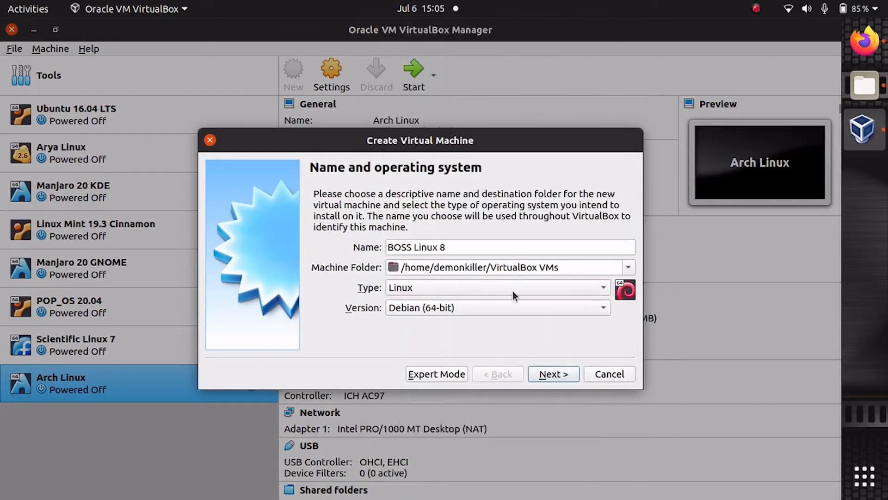
pyautogui.click(536, 373)
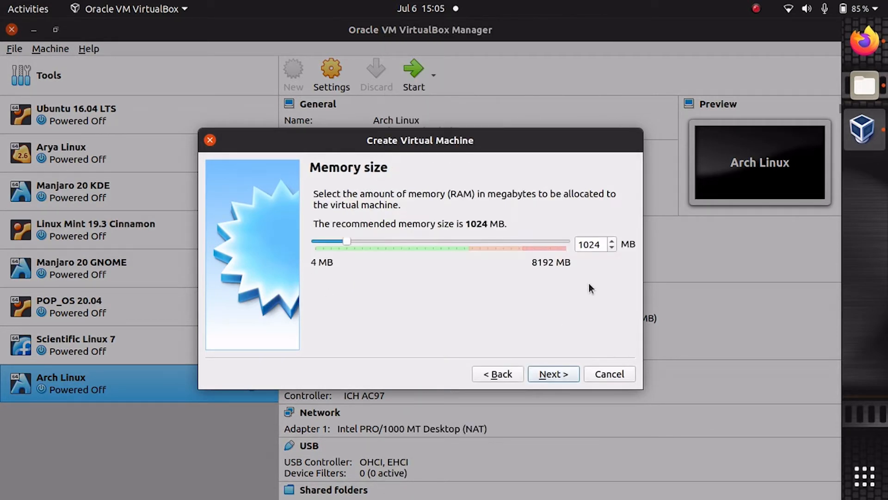
pyautogui.doubleClick(597, 246)
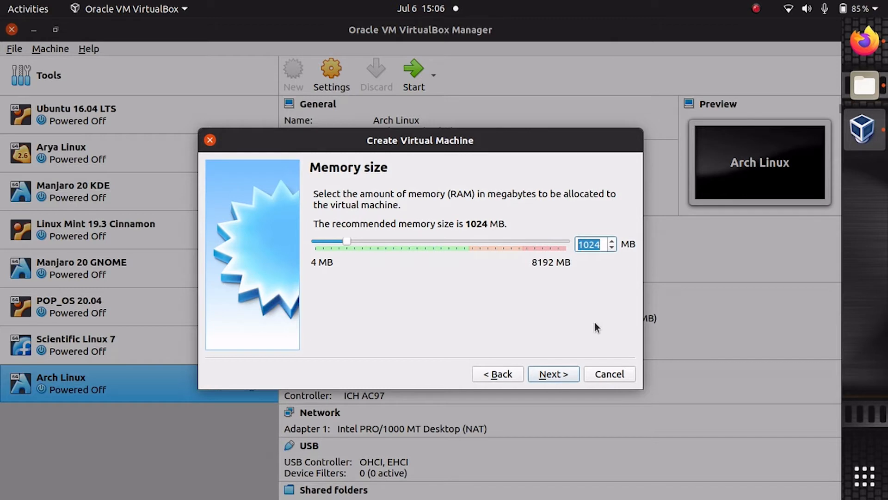
pyautogui.write('2048')
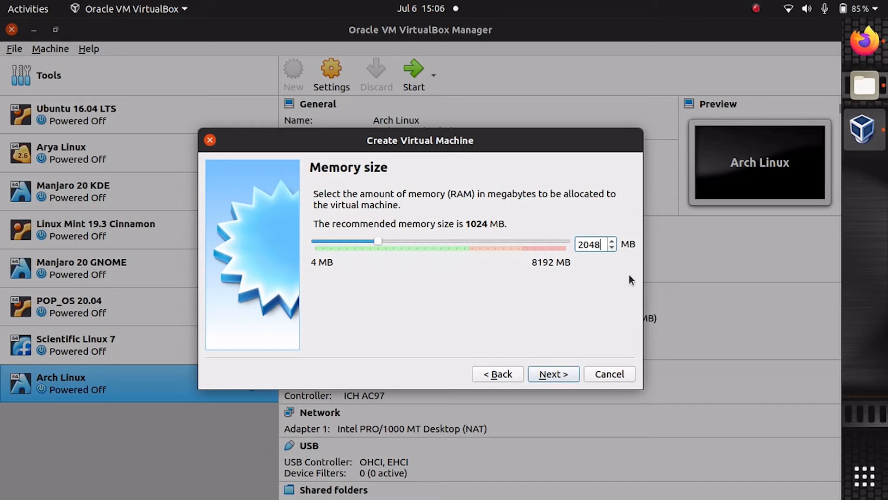
# Create a dynamically allocated 15 GB VDI virtual disk for the machine.
pyautogui.click(564, 379)
pyautogui.click(564, 379)
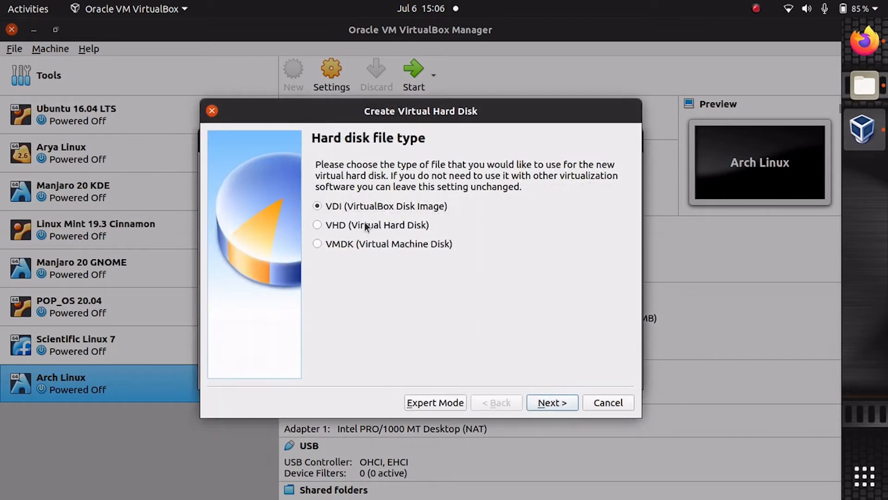
pyautogui.click(539, 401)
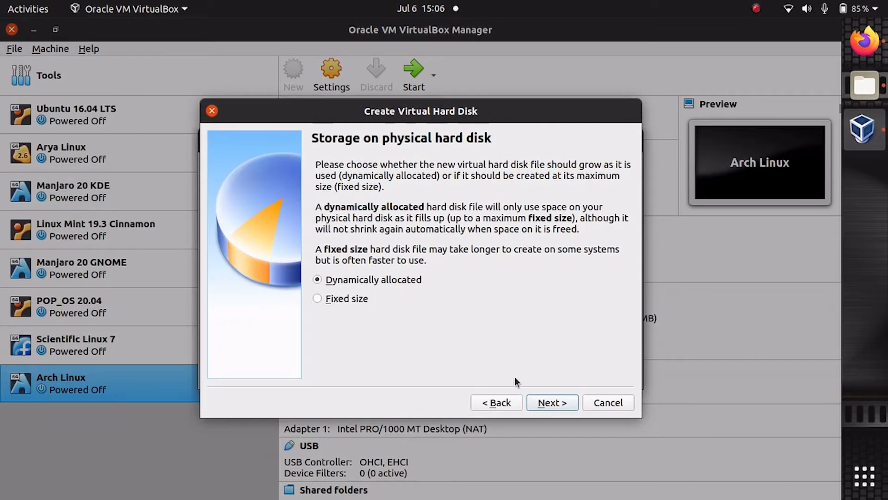
pyautogui.click(540, 403)
pyautogui.click(597, 269)
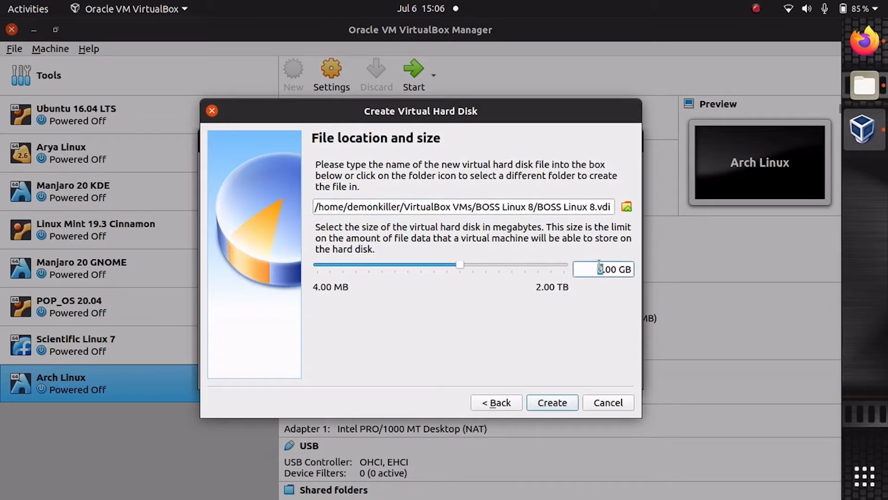
pyautogui.write('15')
pyautogui.click(547, 402)
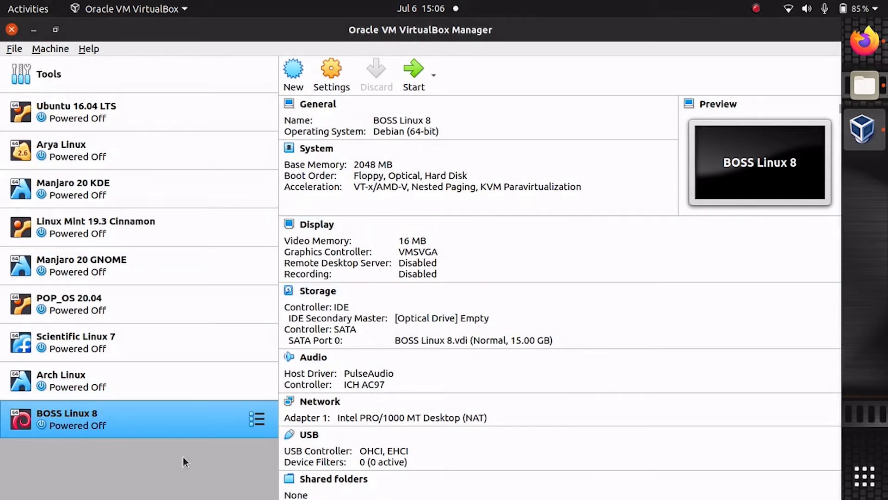
# In the BOSS Linux 8 settings, raise the processor count to 2 CPUs.
pyautogui.click(337, 86)
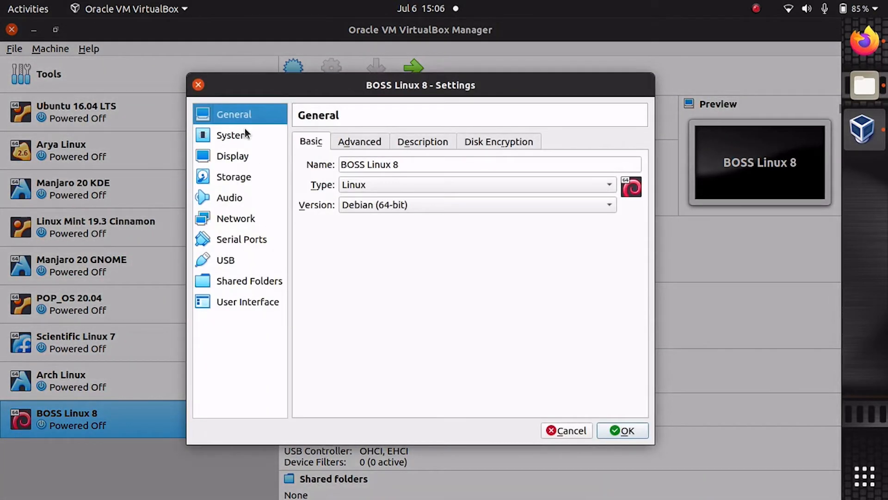
pyautogui.click(246, 133)
pyautogui.click(375, 143)
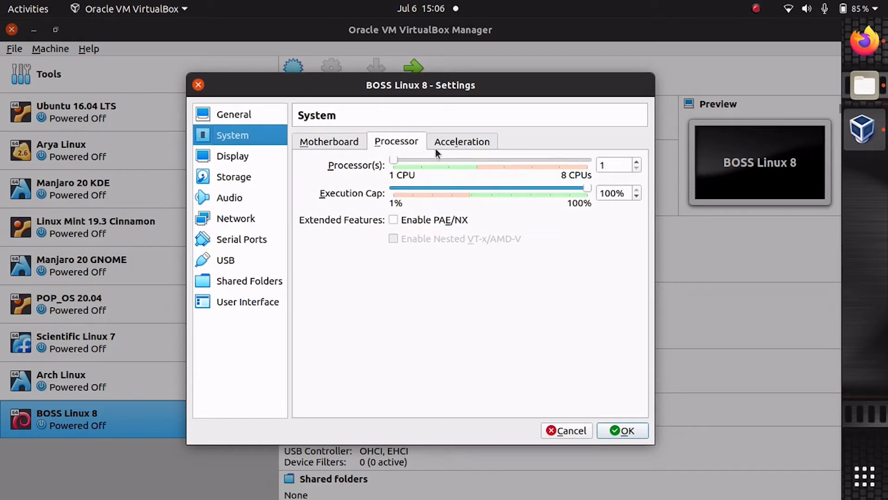
pyautogui.click(423, 160)
# Set the Display graphics controller to VBoxVGA, then go to the Storage page.
pyautogui.click(244, 149)
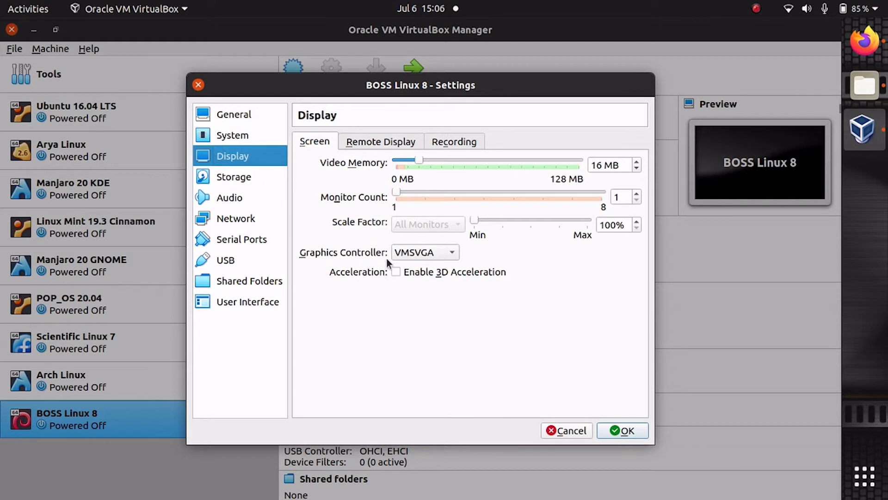
pyautogui.click(410, 252)
pyautogui.click(421, 234)
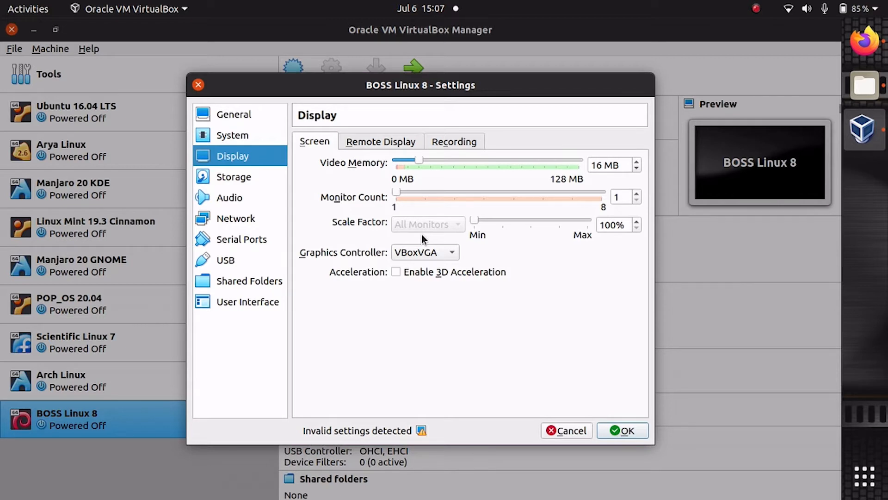
pyautogui.click(242, 174)
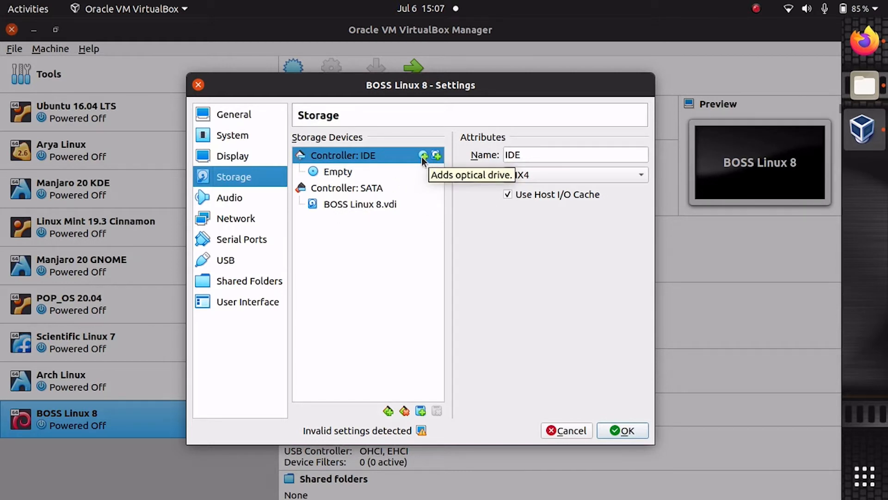
# Attach boss-8.0-amd64-DVD-151019.iso from Downloads to the optical drive and save the settings.
pyautogui.click(424, 155)
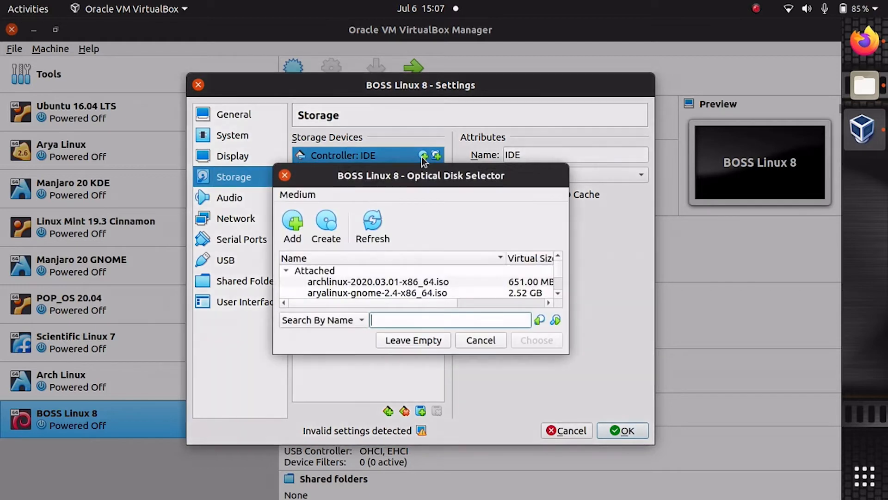
pyautogui.click(293, 227)
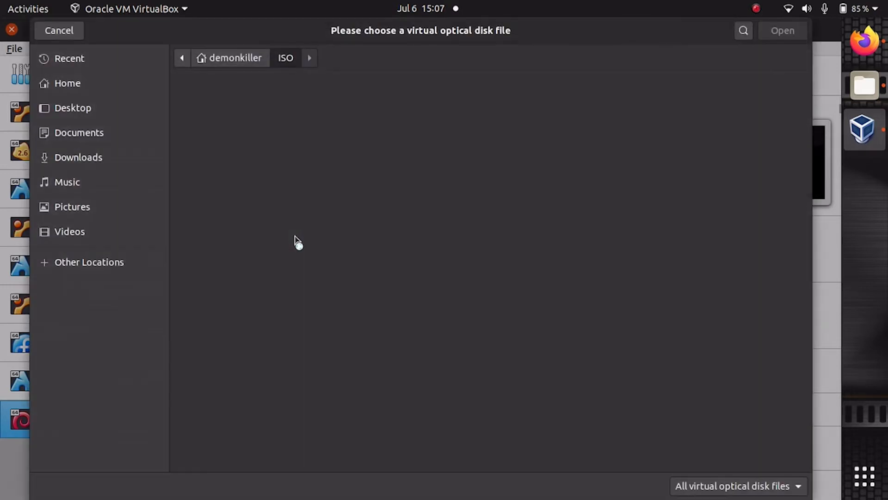
pyautogui.click(136, 157)
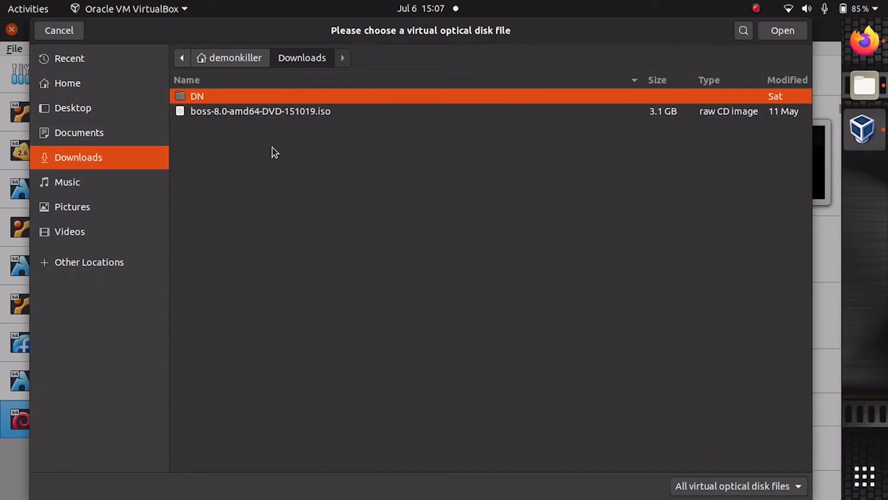
pyautogui.click(258, 113)
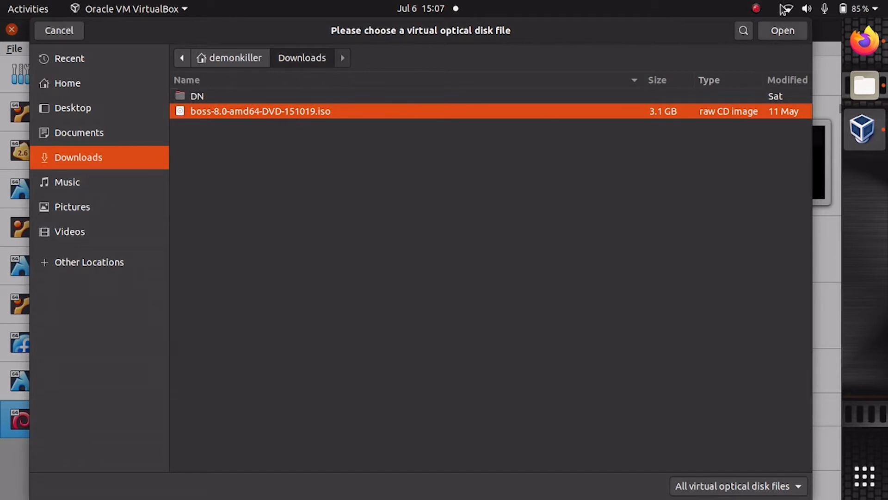
pyautogui.click(772, 31)
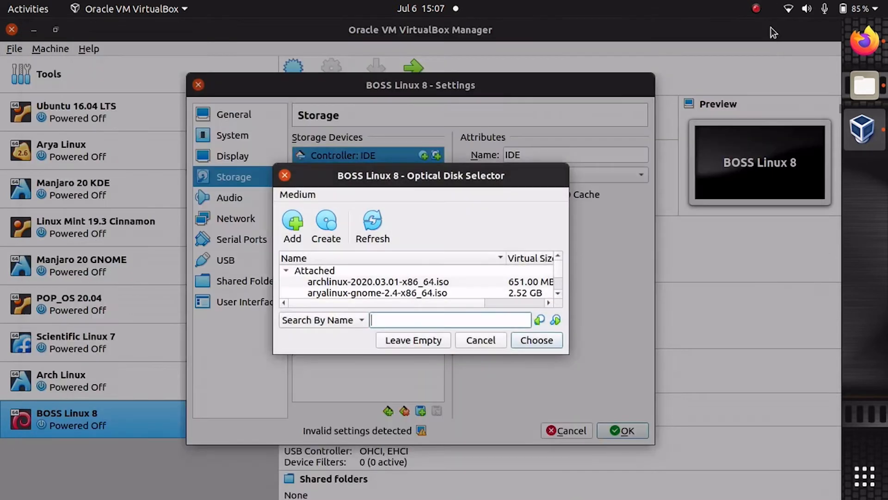
pyautogui.click(537, 340)
pyautogui.moveTo(348, 172); pyautogui.dragTo(562, 372)
pyautogui.click(635, 432)
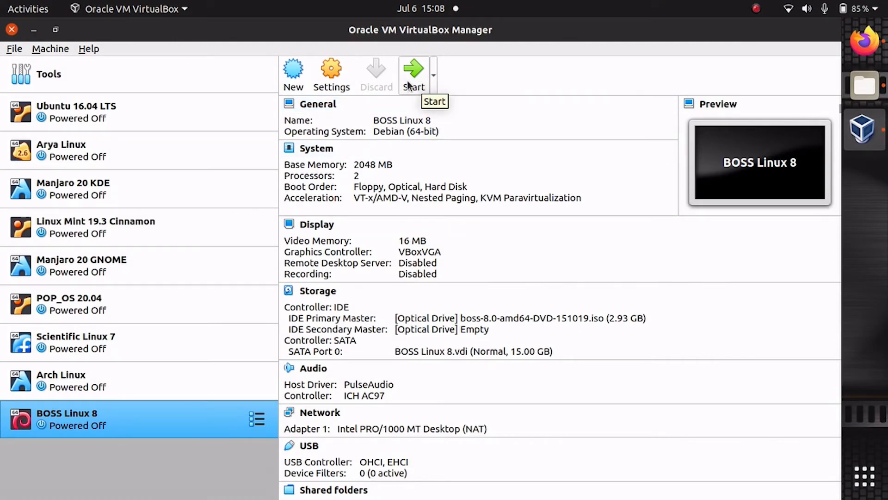
# Start BOSS Linux 8, maximize its window, and launch Graphical install from the boot menu.
pyautogui.click(408, 84)
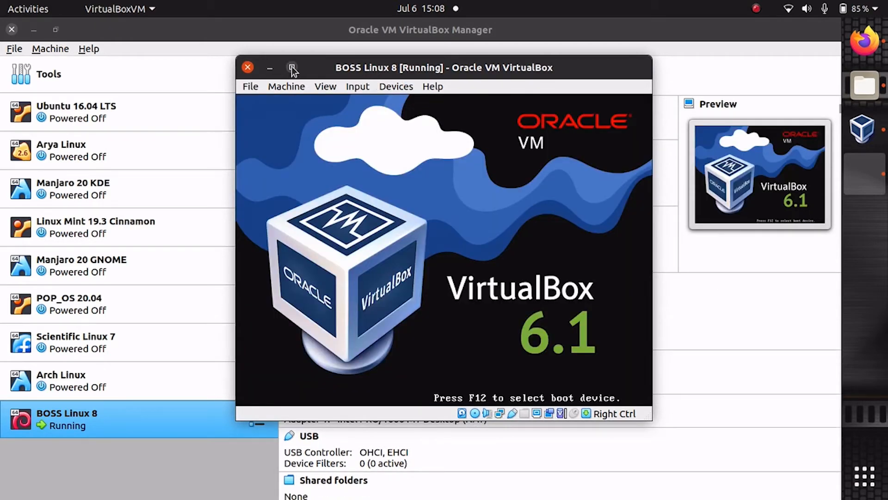
pyautogui.click(291, 67)
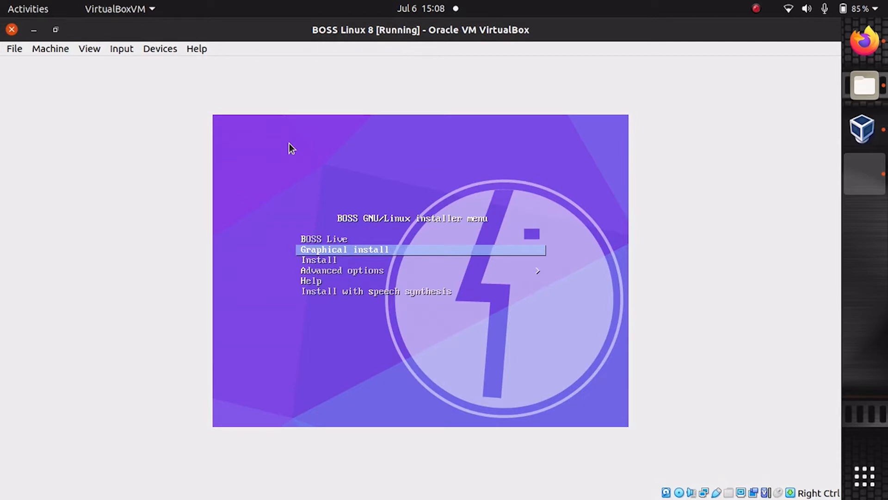
pyautogui.press('Up')
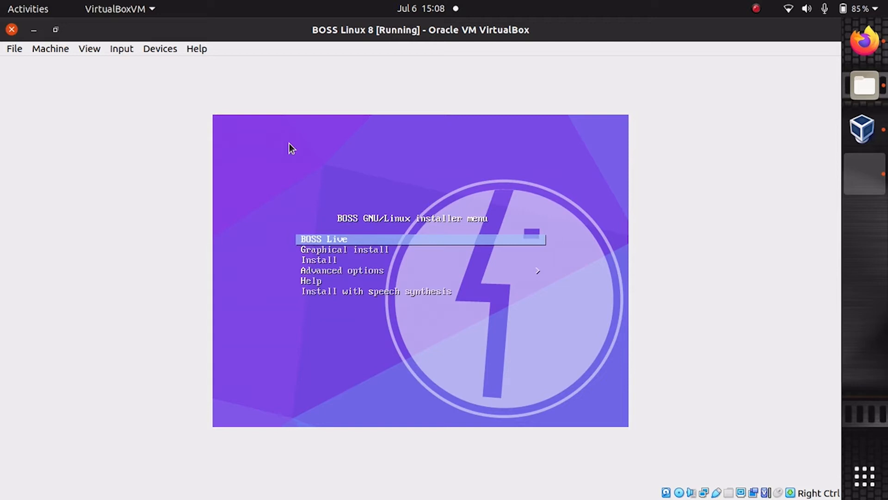
pyautogui.press('Down')
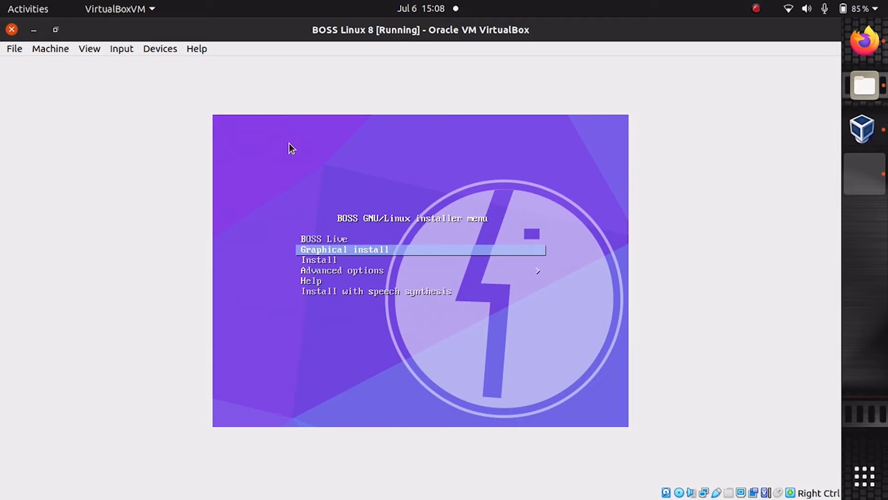
pyautogui.press('Return')
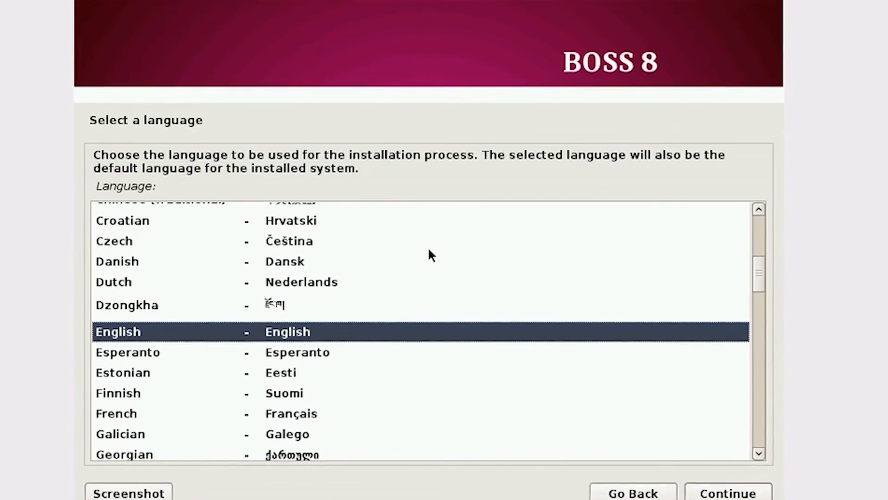
# Switch the VM to full-screen and keep English as the installation language.
pyautogui.hotkey('ctrl', 'f')
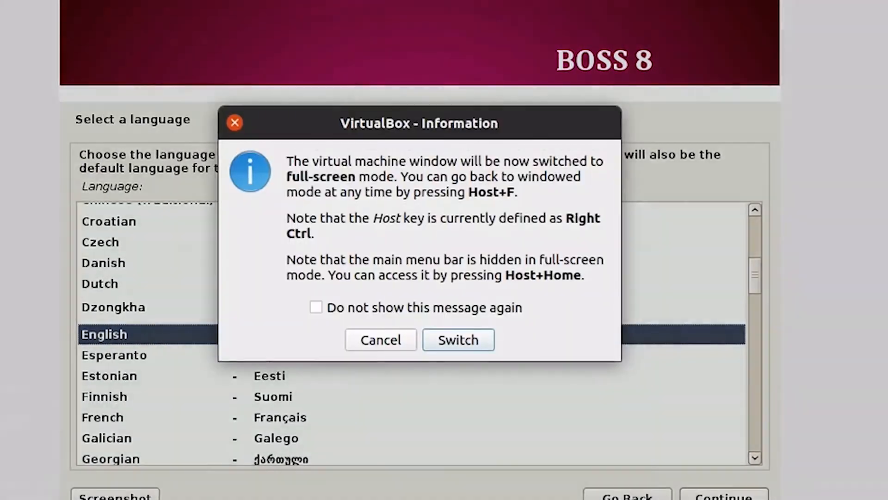
pyautogui.press('Return')
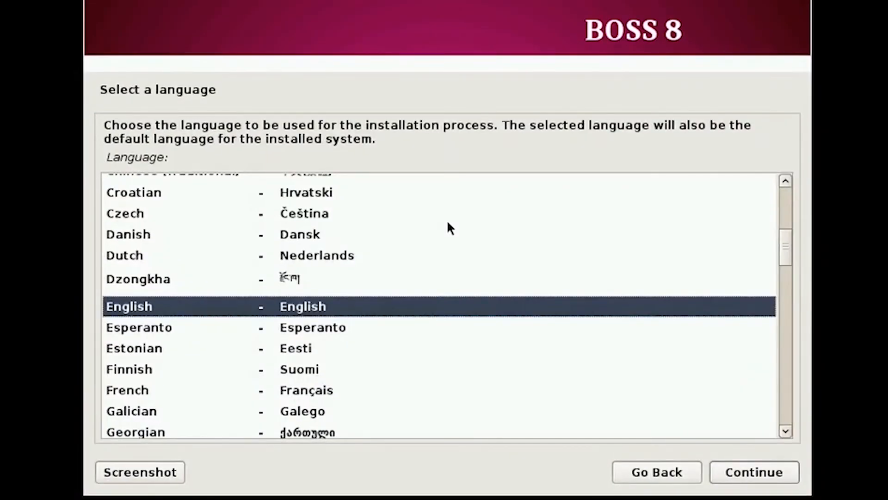
pyautogui.click(777, 480)
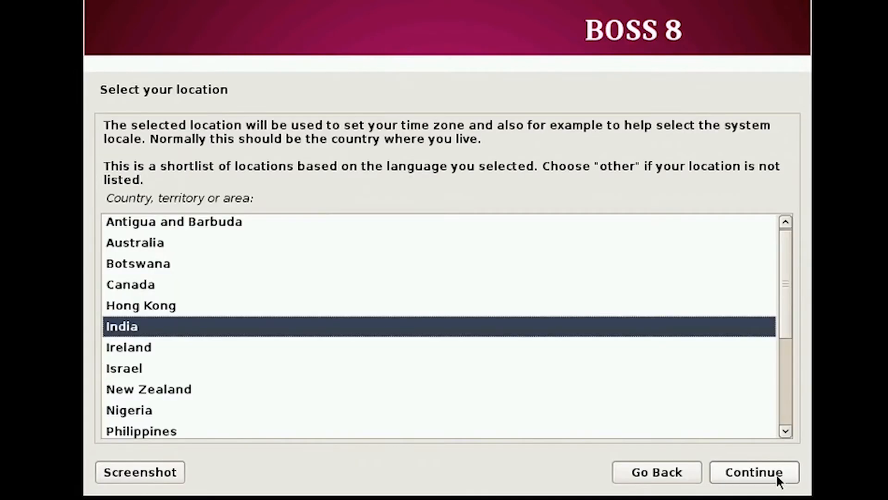
# Accept India and the American English keyboard, then enter hostname demonkiller.
pyautogui.click(730, 480)
pyautogui.click(729, 477)
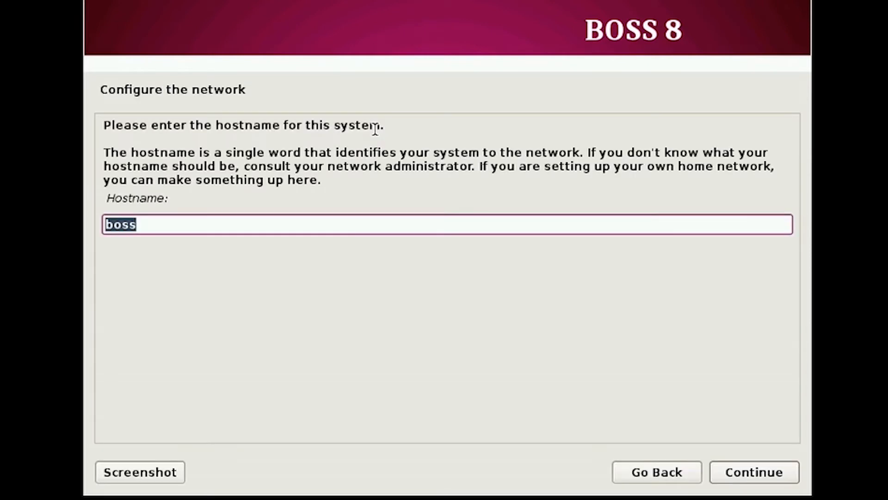
pyautogui.write('demonkiller')
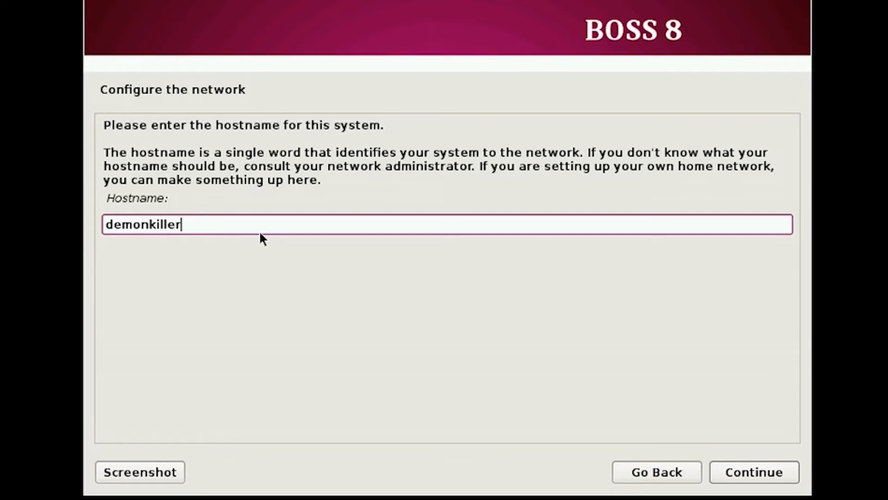
# Confirm the hostname, then create the user with a full name, the suggested username and a password.
pyautogui.click(734, 472)
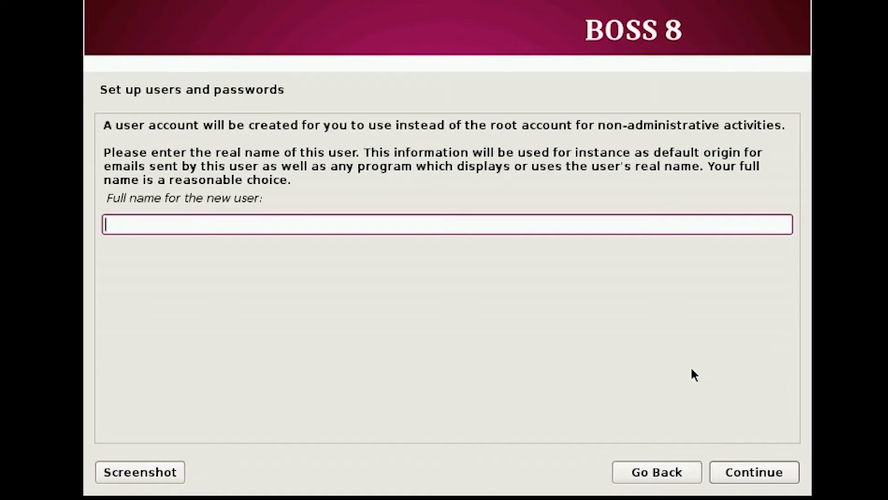
pyautogui.write('demonkiller')
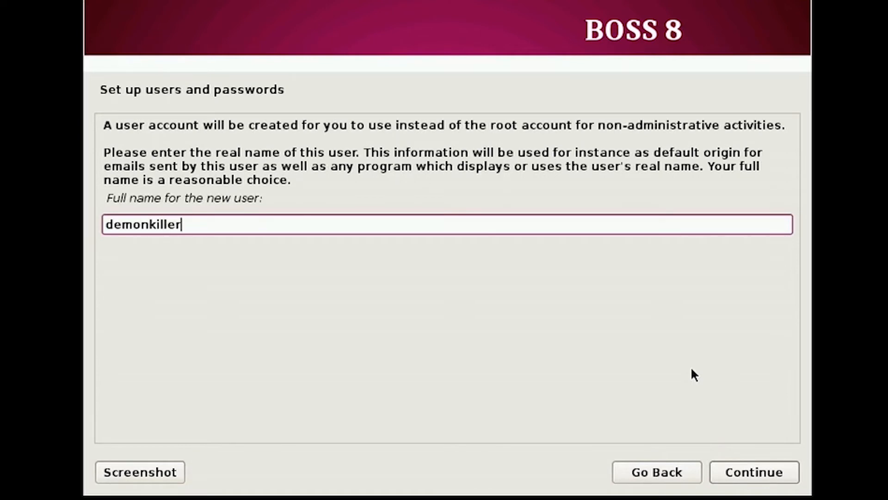
pyautogui.click(747, 474)
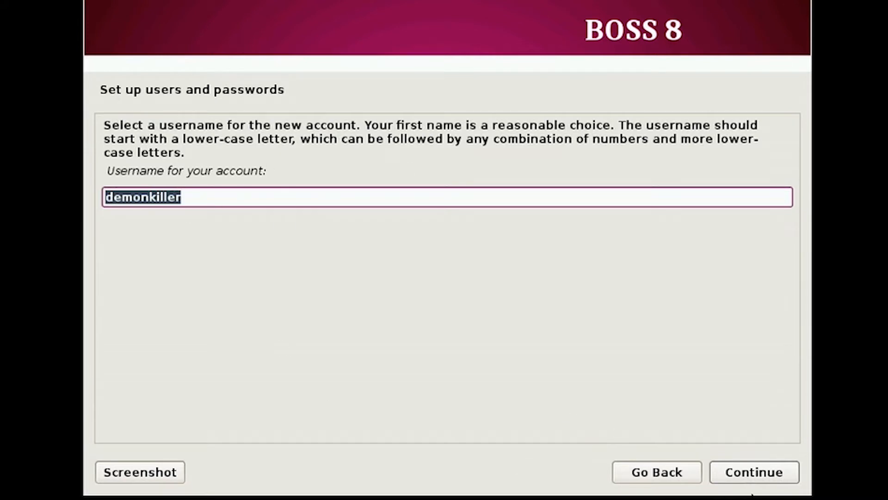
pyautogui.click(741, 461)
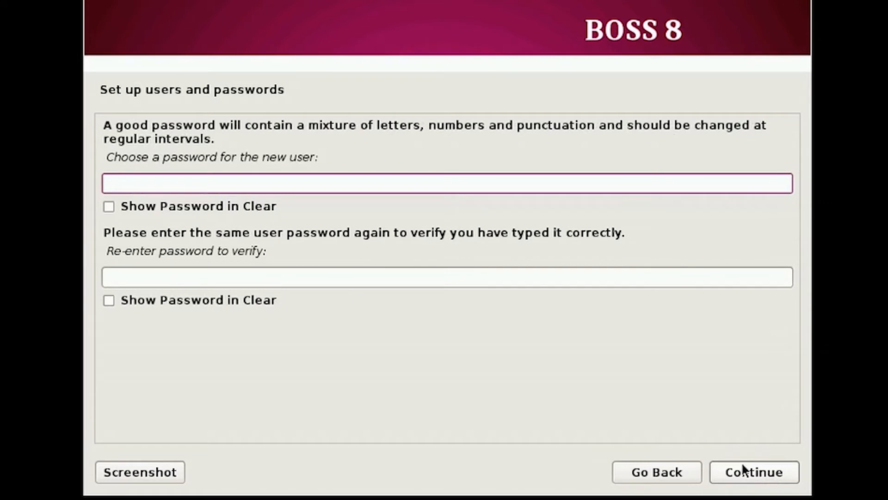
pyautogui.write('1234')
pyautogui.click(224, 277)
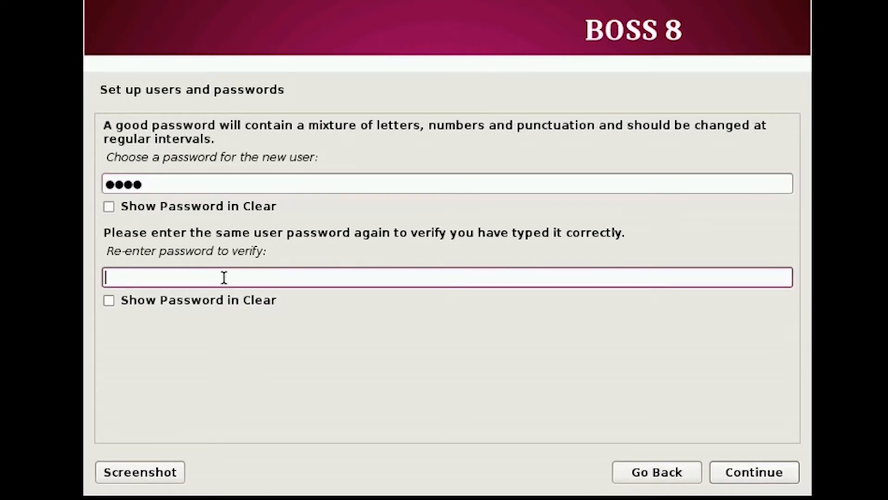
pyautogui.write('1234')
pyautogui.click(775, 477)
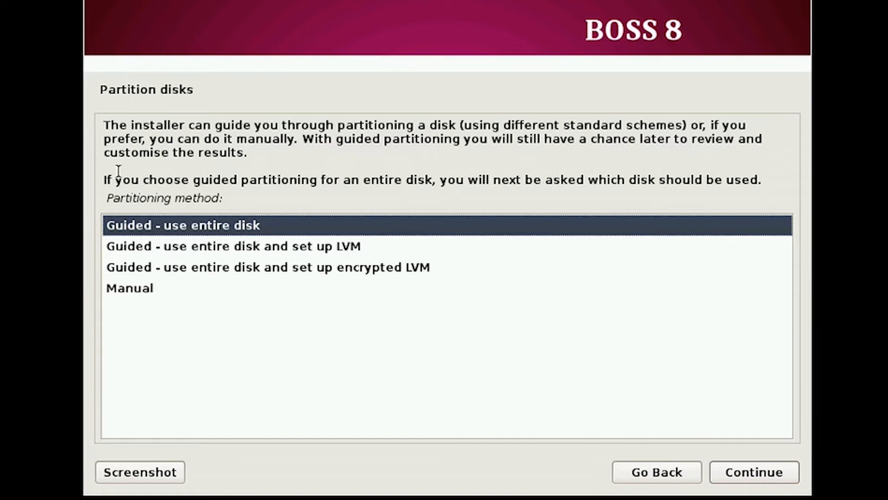
# Select Manual partitioning and continue to the partition overview of the 16.1 GB disk.
pyautogui.click(266, 292)
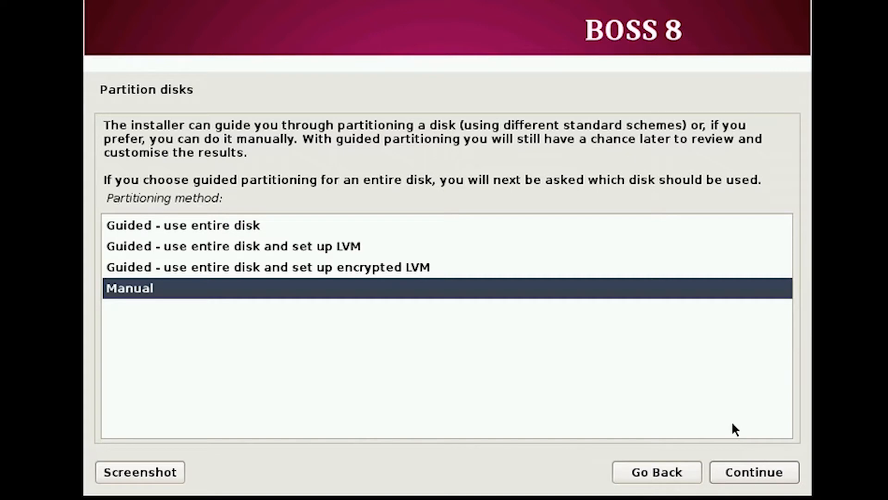
pyautogui.click(161, 225)
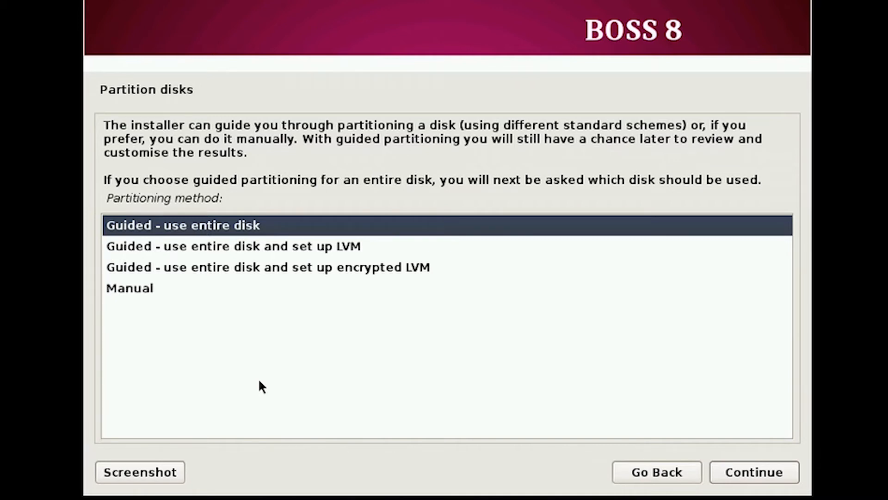
pyautogui.click(295, 297)
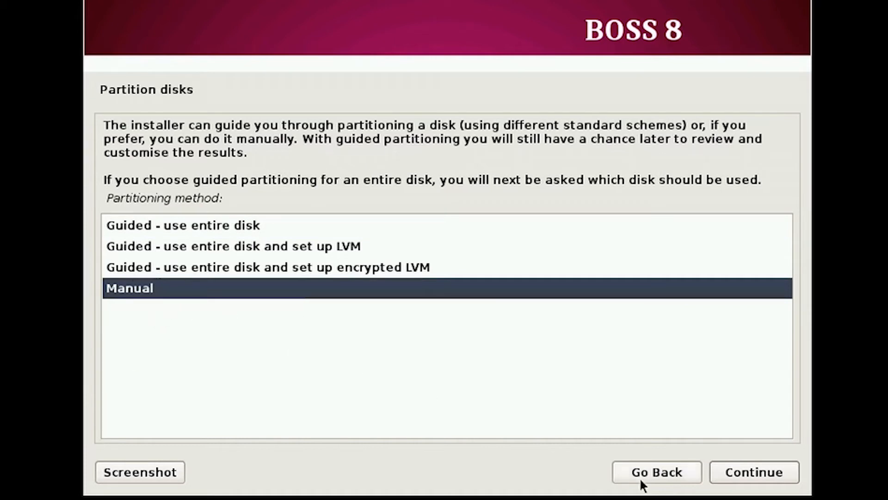
pyautogui.click(732, 480)
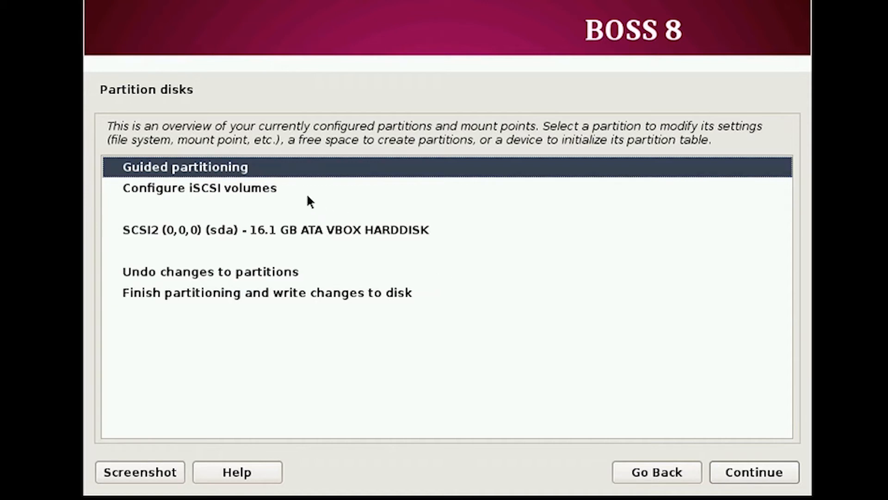
# Create a new empty partition table on the 16.1 GB disk and select its free space.
pyautogui.click(293, 190)
pyautogui.click(309, 230)
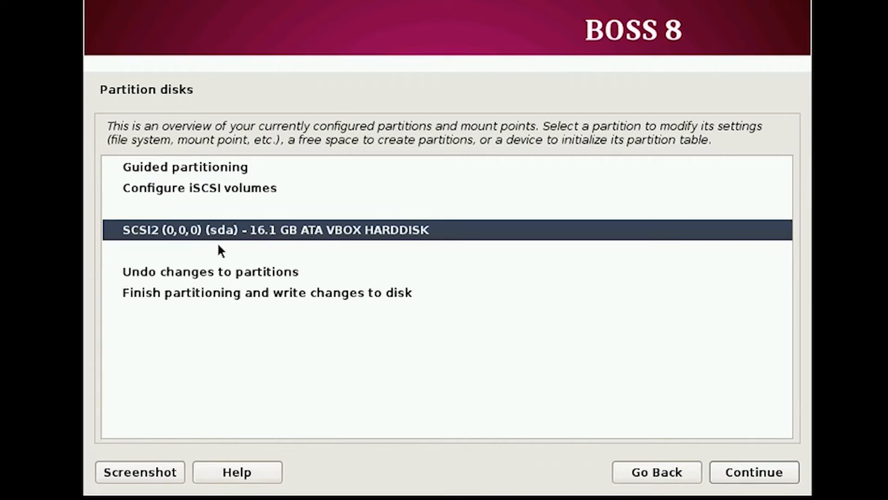
pyautogui.click(768, 471)
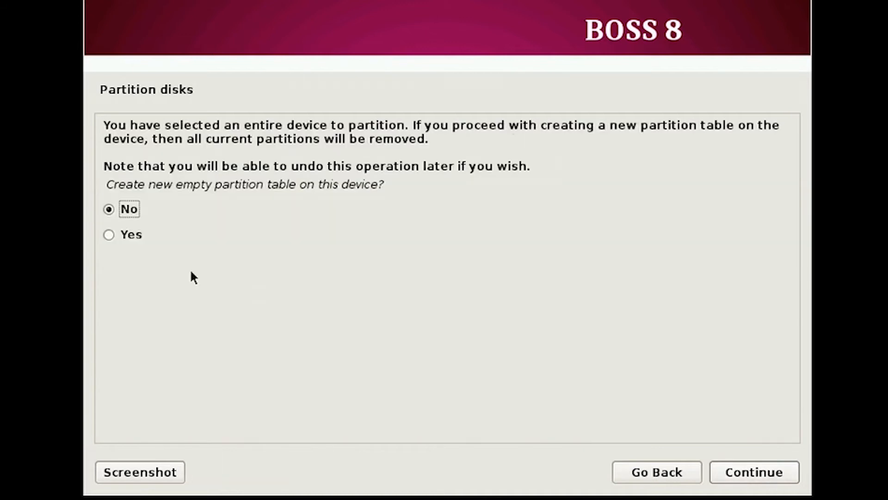
pyautogui.click(123, 238)
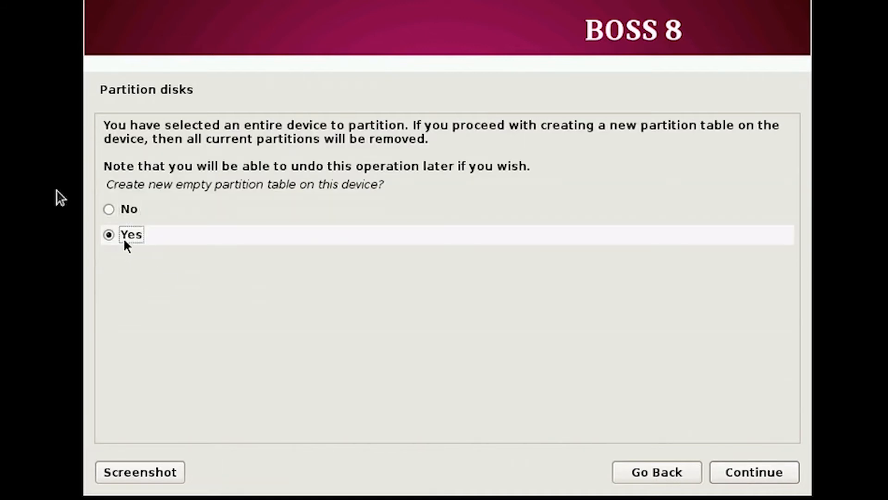
pyautogui.click(752, 468)
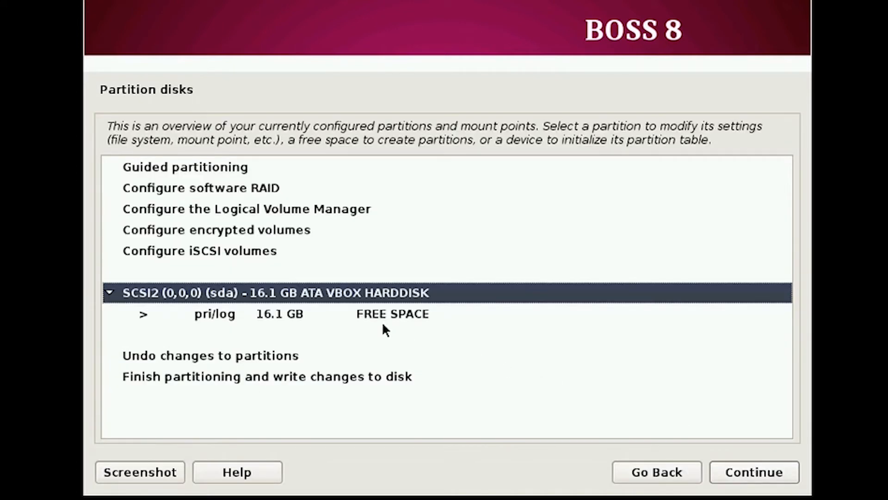
pyautogui.click(376, 318)
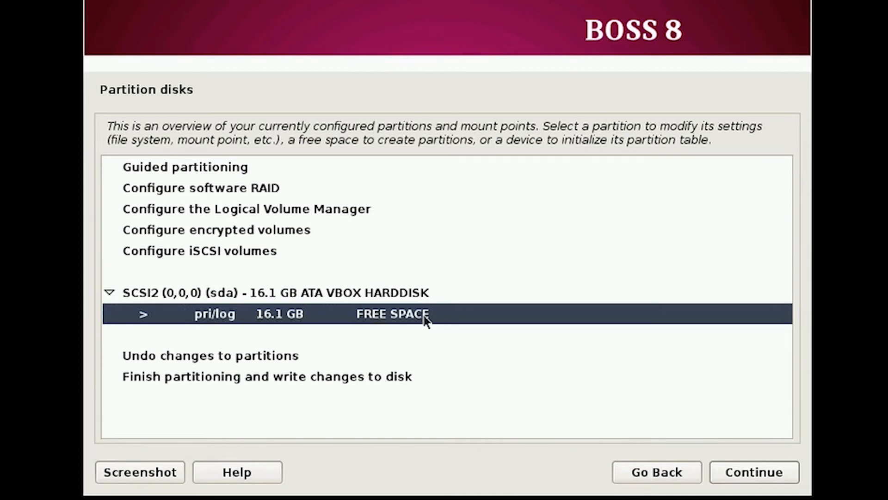
# Create a new 200 MB primary partition at the beginning of the free space.
pyautogui.click(764, 481)
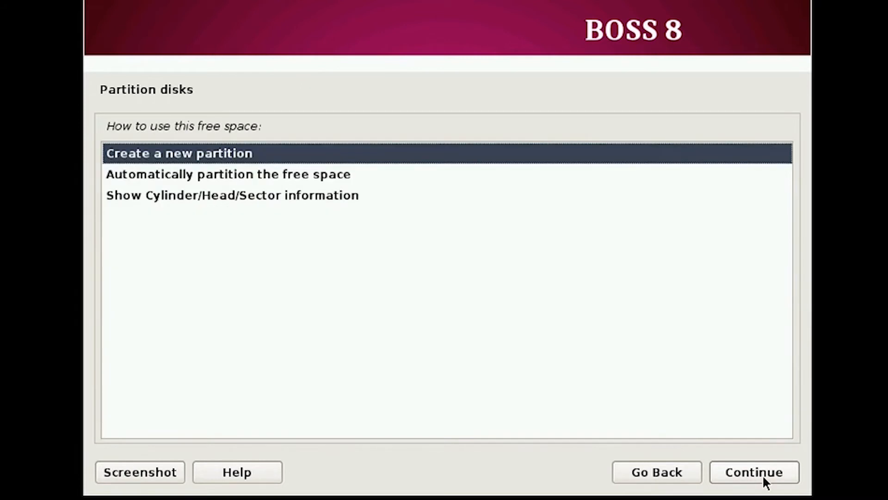
pyautogui.click(764, 481)
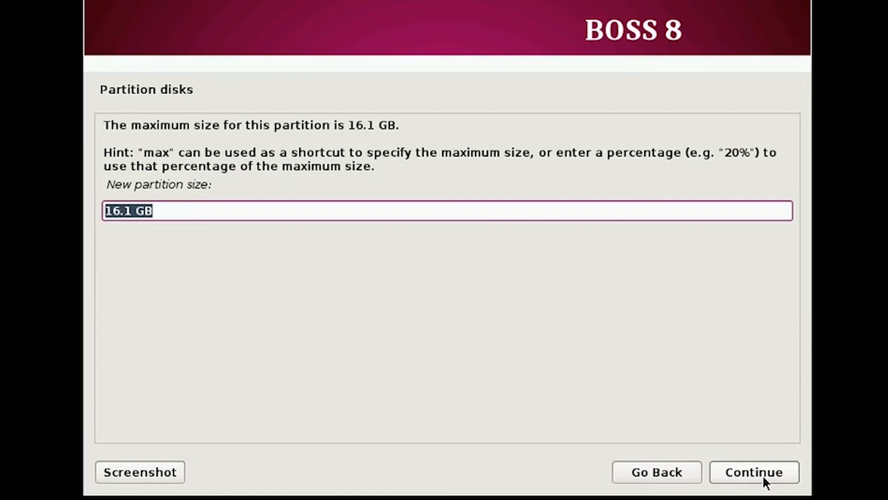
pyautogui.write('200 MB')
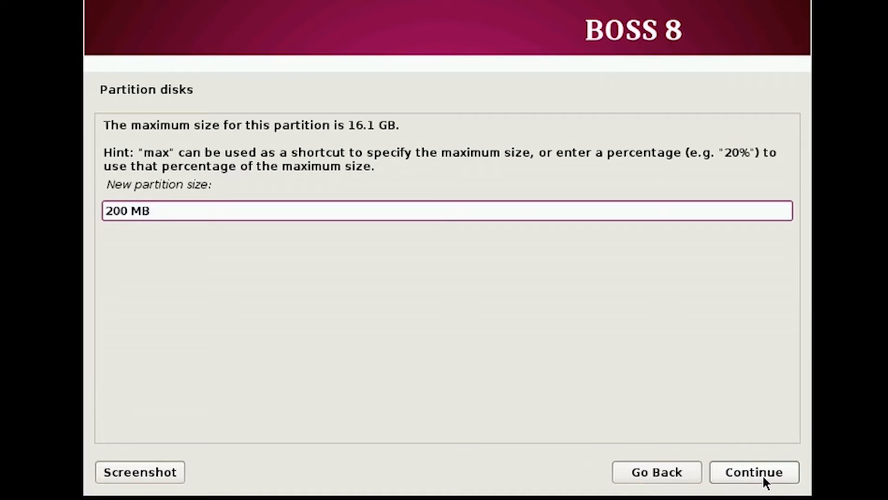
pyautogui.click(764, 476)
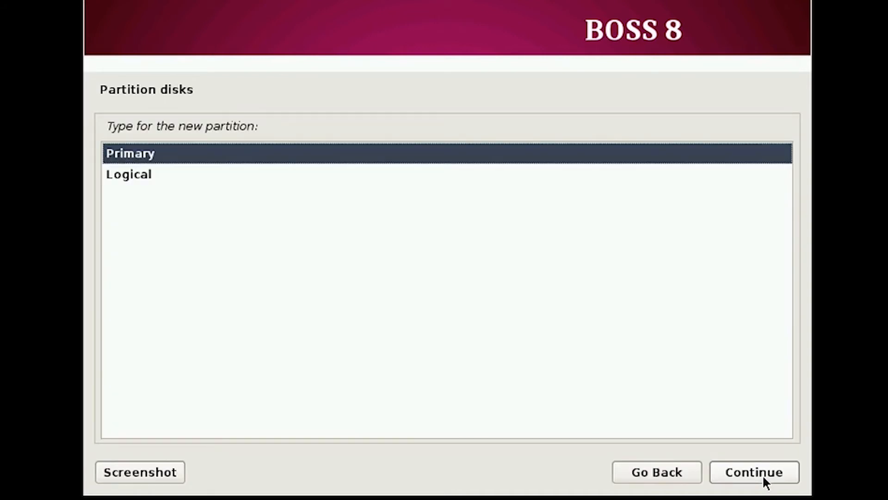
pyautogui.click(763, 474)
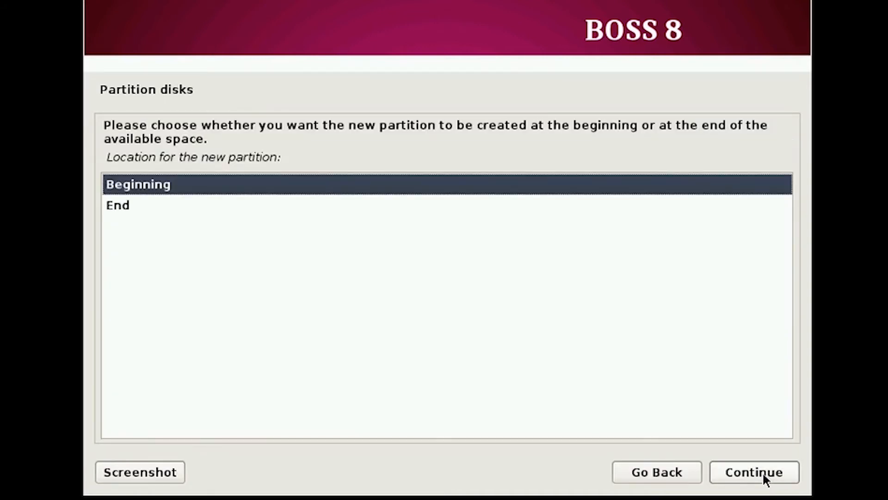
pyautogui.click(762, 475)
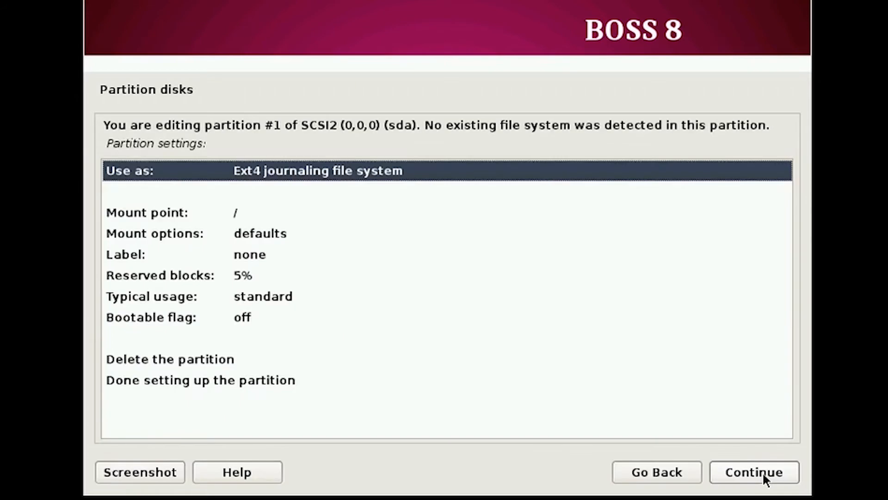
# Set the partition's mount point to /boot, finish it, and select the remaining 15.9 GB.
pyautogui.click(175, 210)
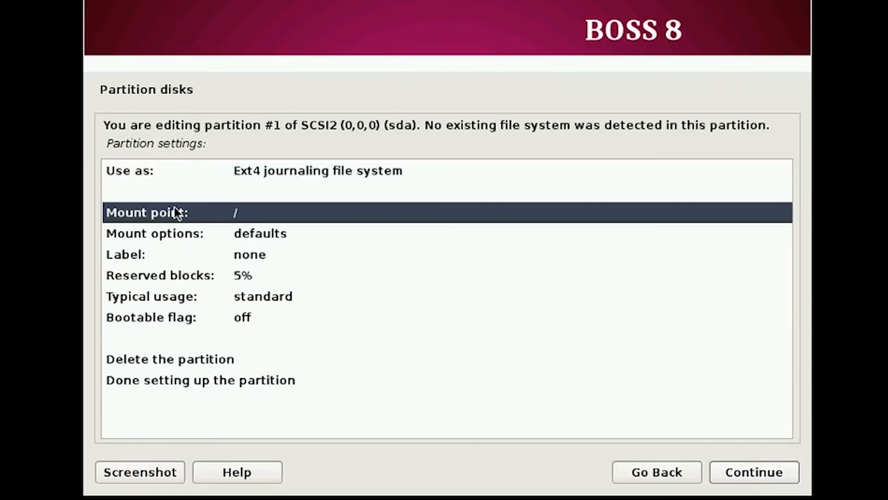
pyautogui.click(733, 471)
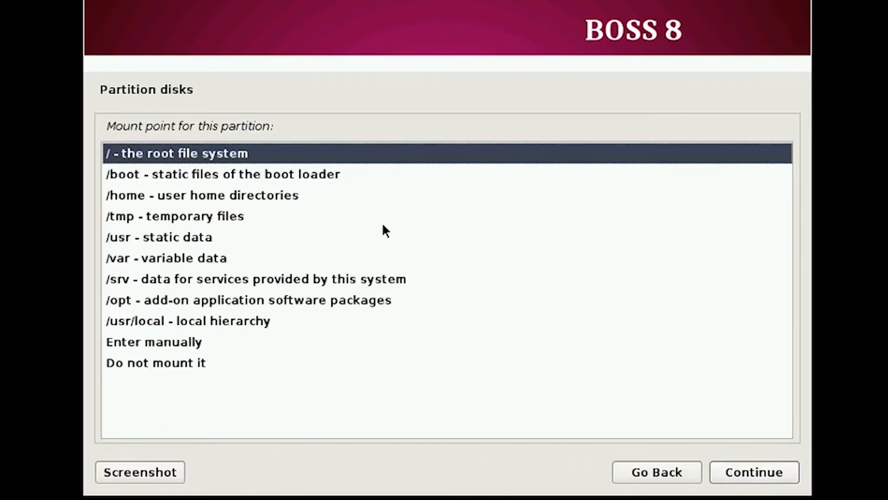
pyautogui.click(214, 175)
pyautogui.click(758, 467)
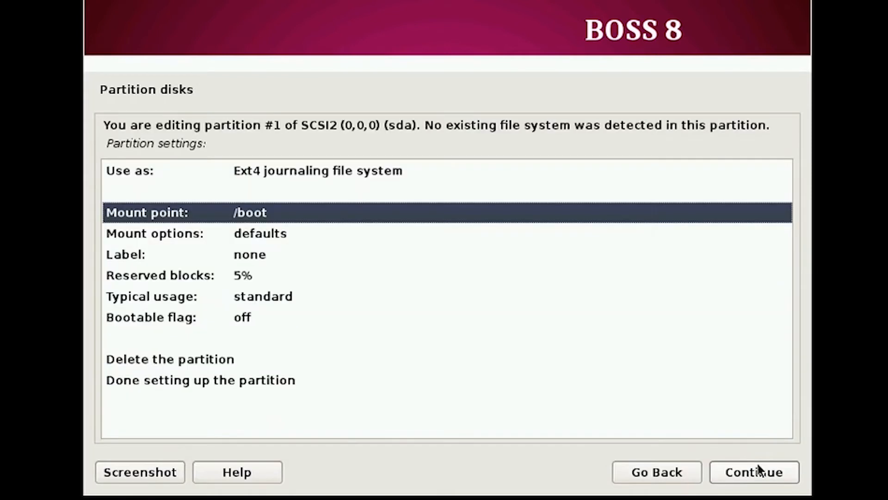
pyautogui.click(239, 380)
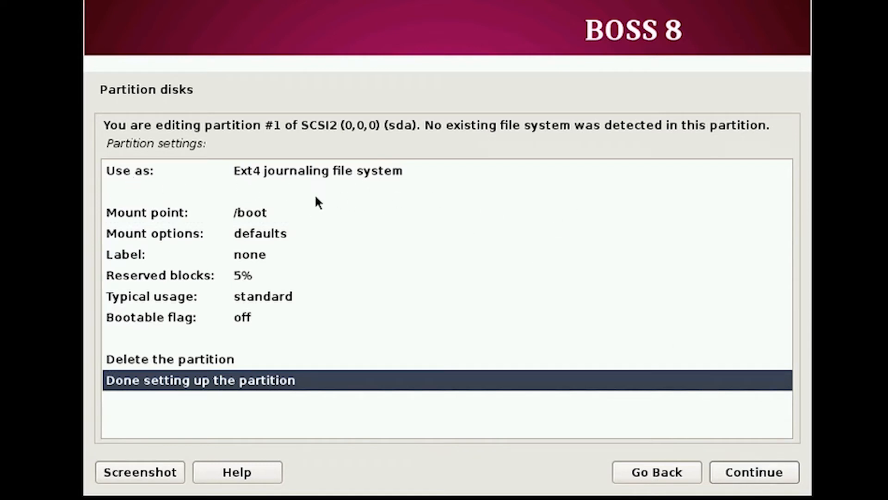
pyautogui.click(755, 473)
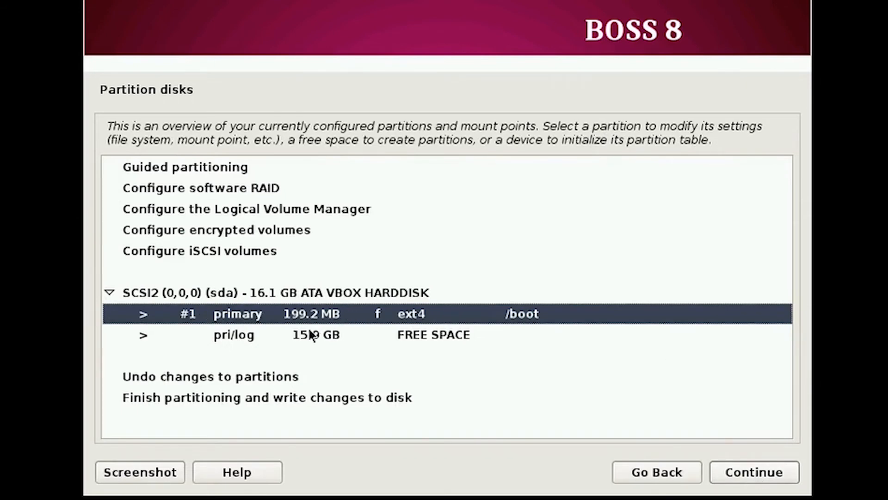
pyautogui.click(519, 337)
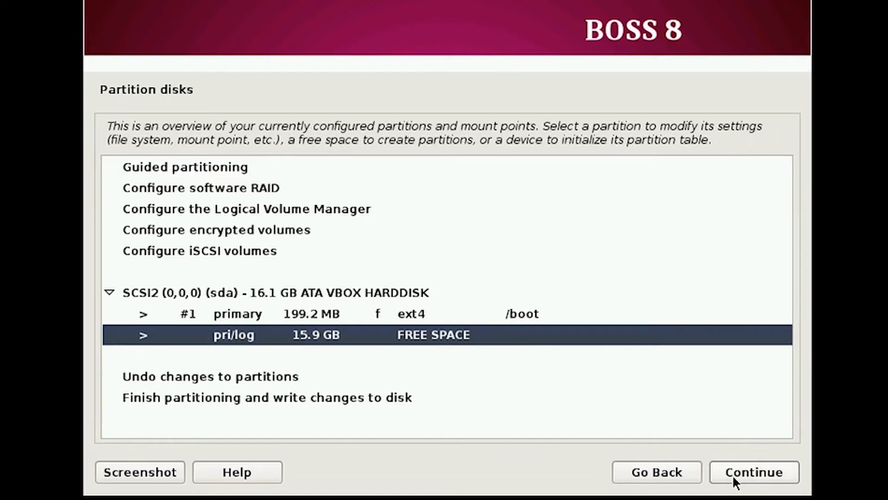
# Create a new partition in the free space with size 8.9 GB.
pyautogui.click(732, 474)
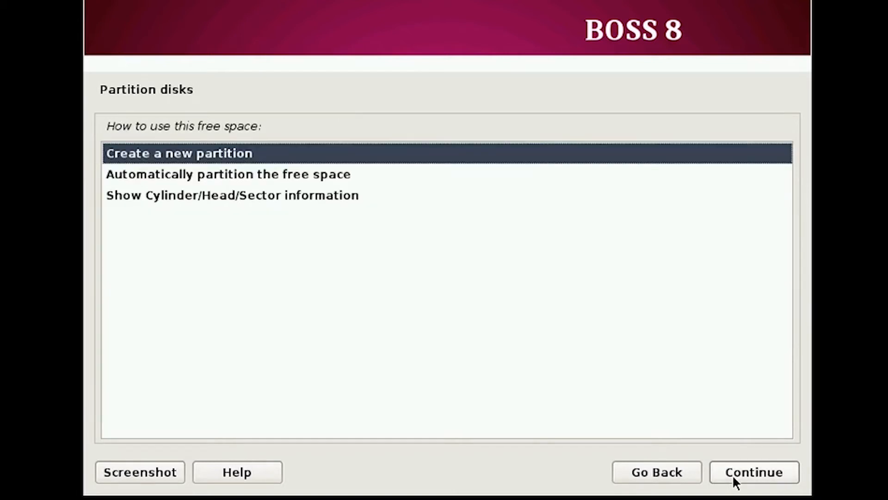
pyautogui.click(732, 474)
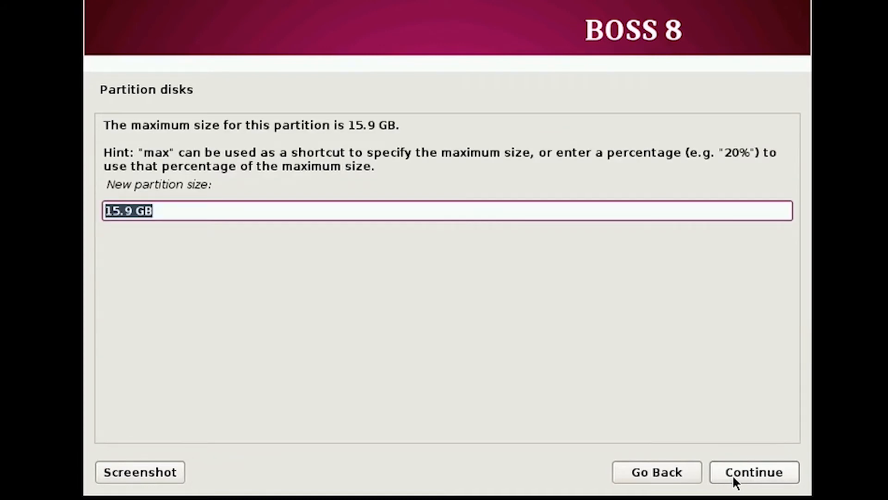
pyautogui.press('Left')
pyautogui.hotkey('shift', 'Right')
pyautogui.hotkey('shift', 'Right')
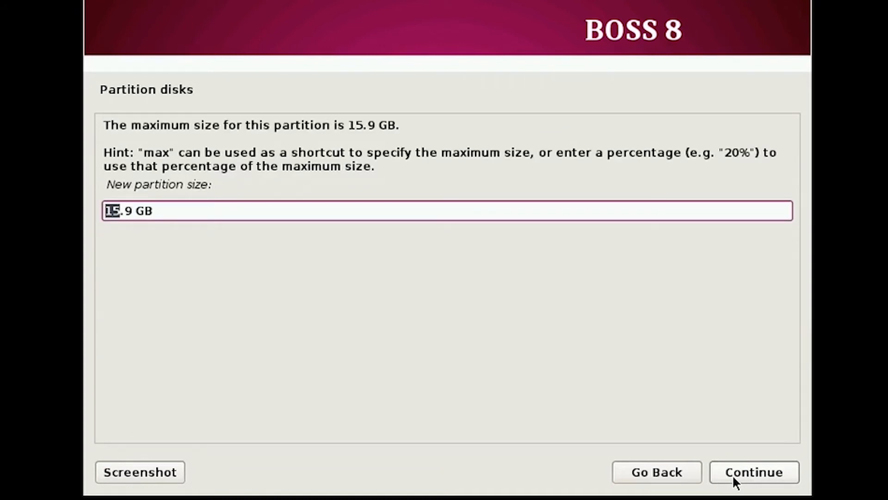
pyautogui.write('8')
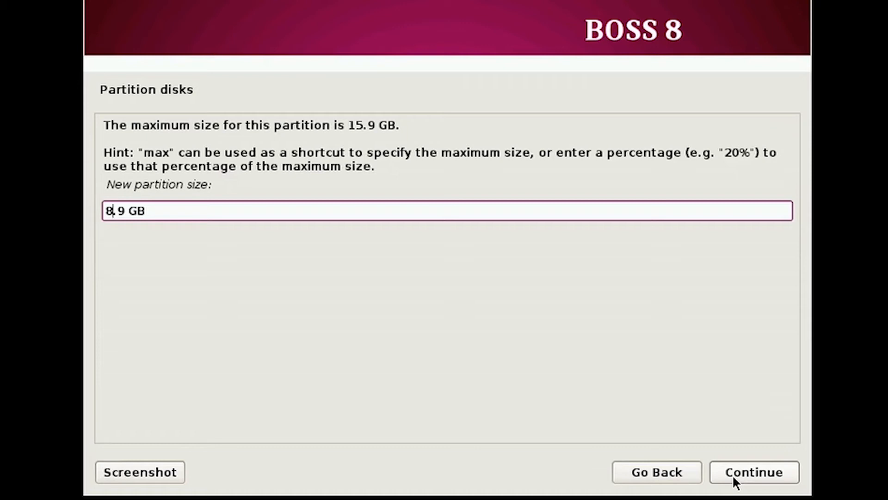
pyautogui.click(733, 477)
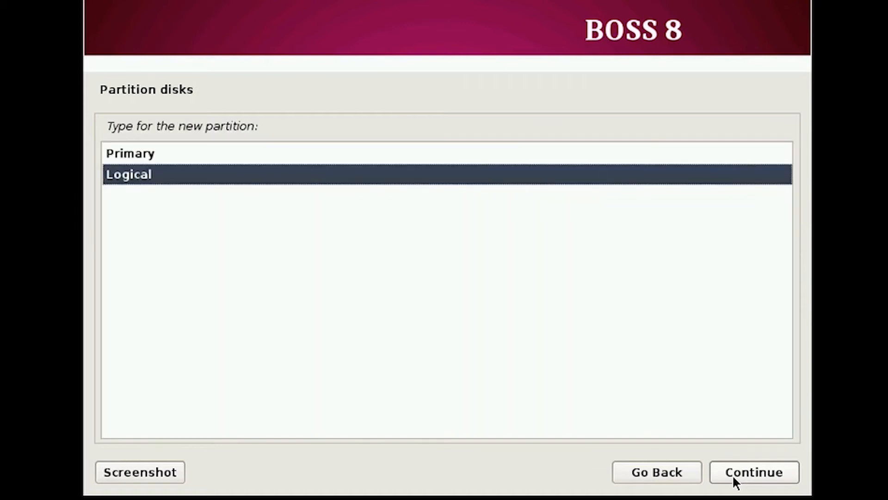
# Make it primary at the beginning, keep Ext4 for the / root, and finish the partition.
pyautogui.click(409, 153)
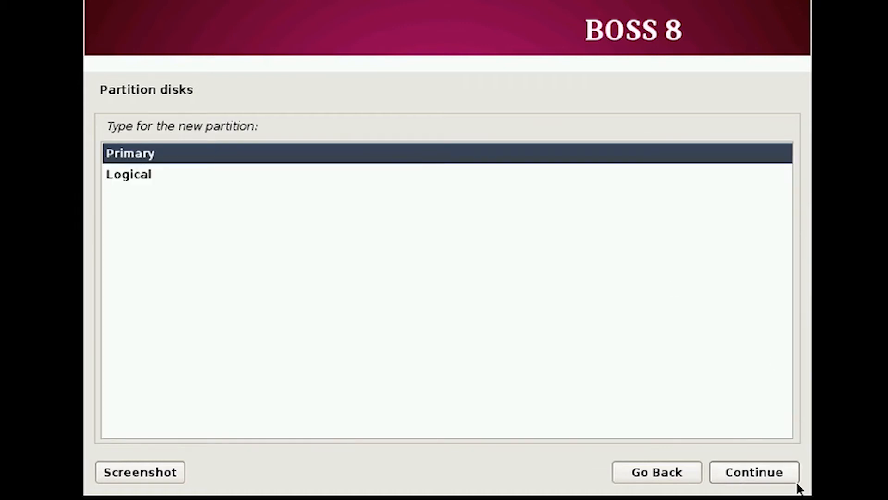
pyautogui.click(766, 474)
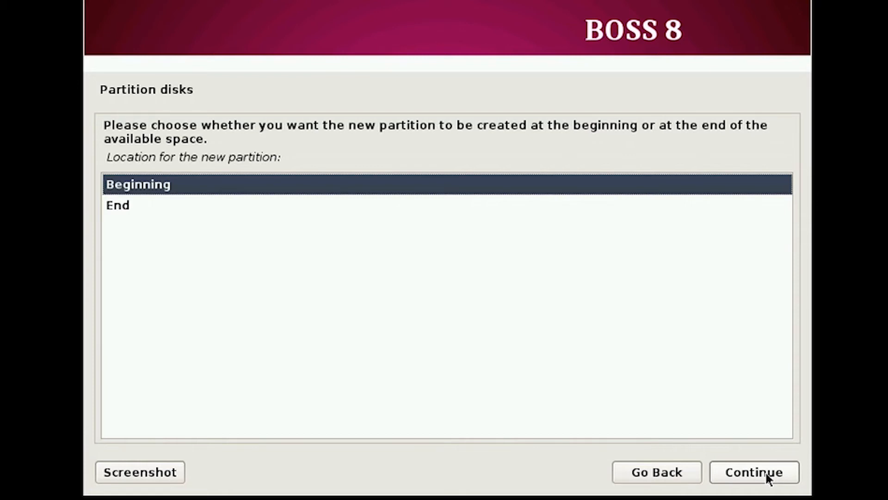
pyautogui.click(766, 473)
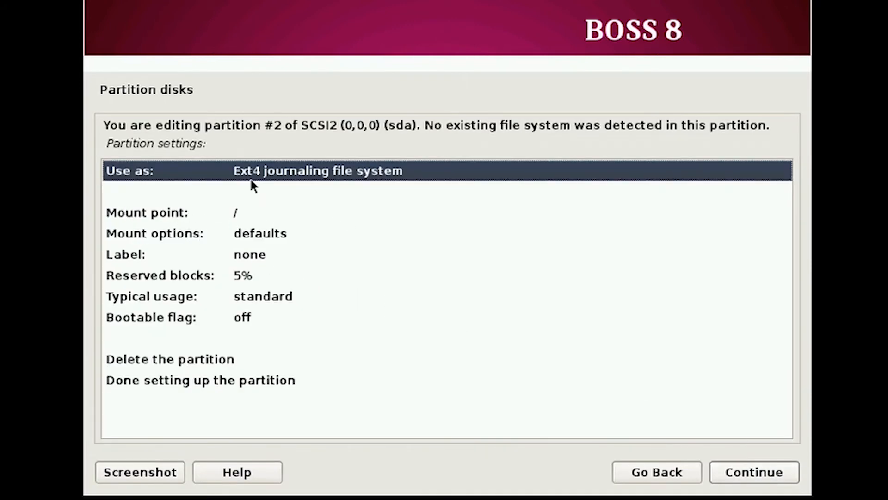
pyautogui.click(775, 477)
pyautogui.click(774, 475)
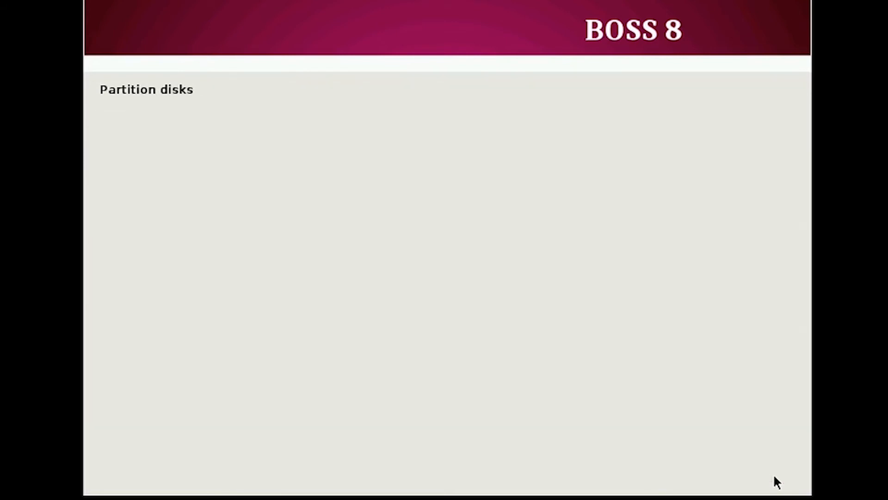
pyautogui.click(457, 379)
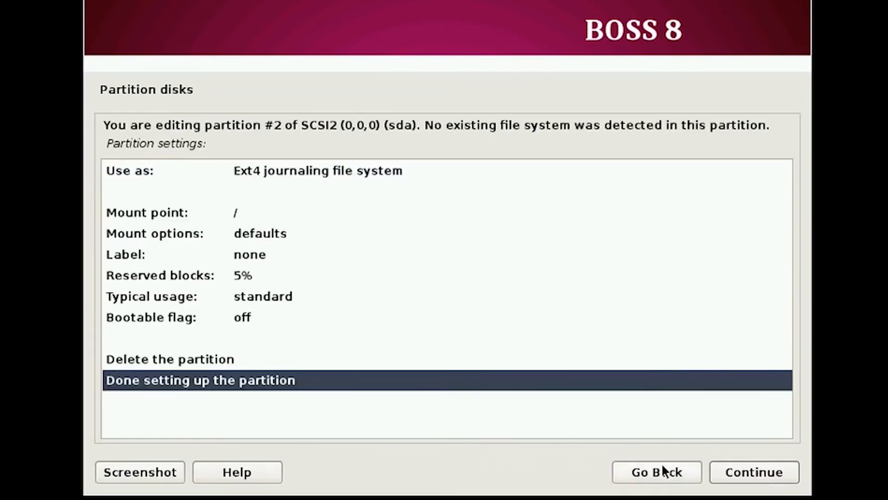
pyautogui.click(757, 481)
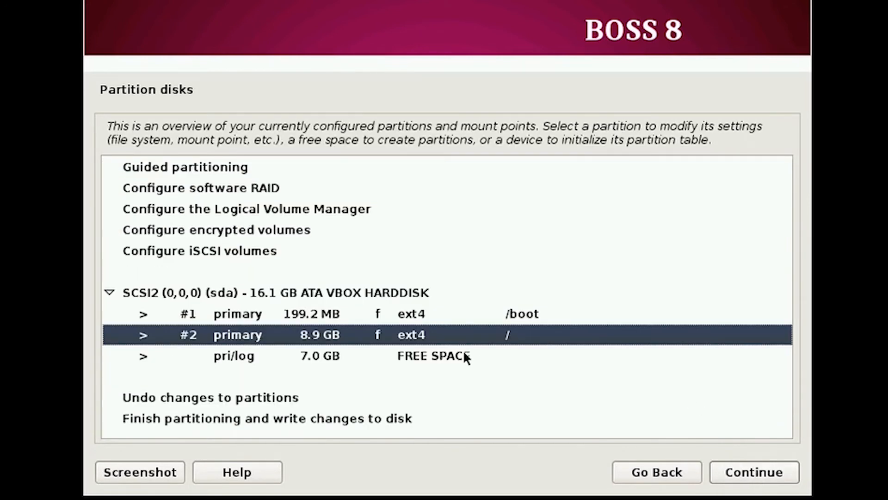
# Create a new 2.0 GB partition in the remaining 7.0 GB free space.
pyautogui.click(348, 355)
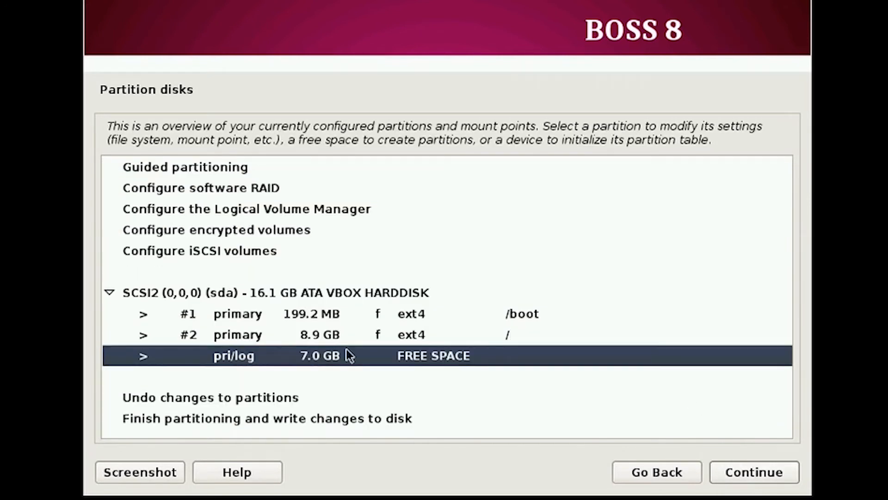
pyautogui.click(712, 471)
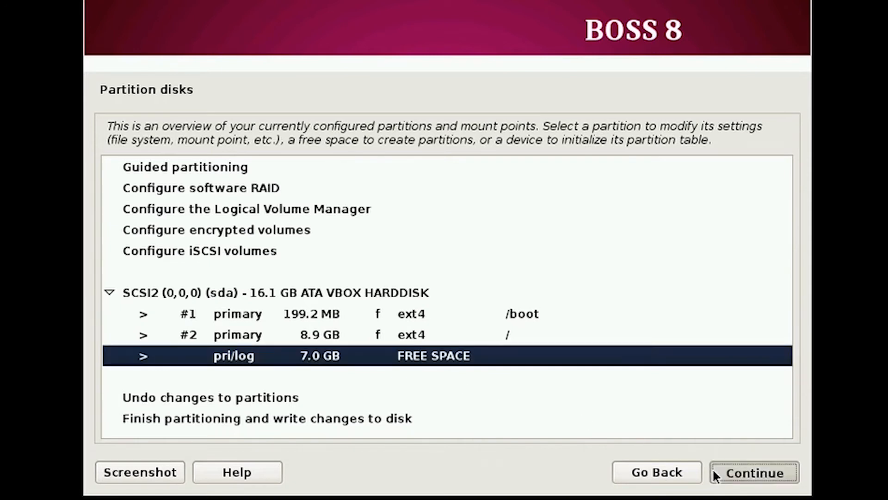
pyautogui.click(755, 467)
pyautogui.press('Home')
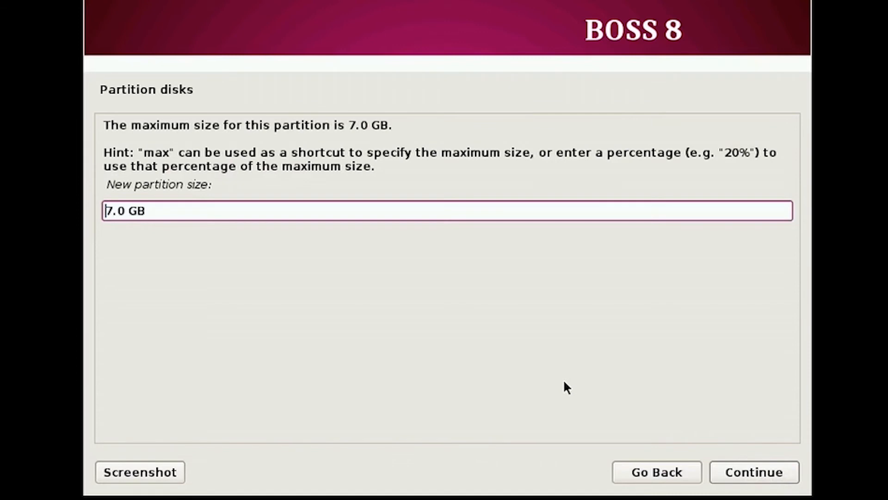
pyautogui.press('Right')
pyautogui.write('2')
pyautogui.click(759, 470)
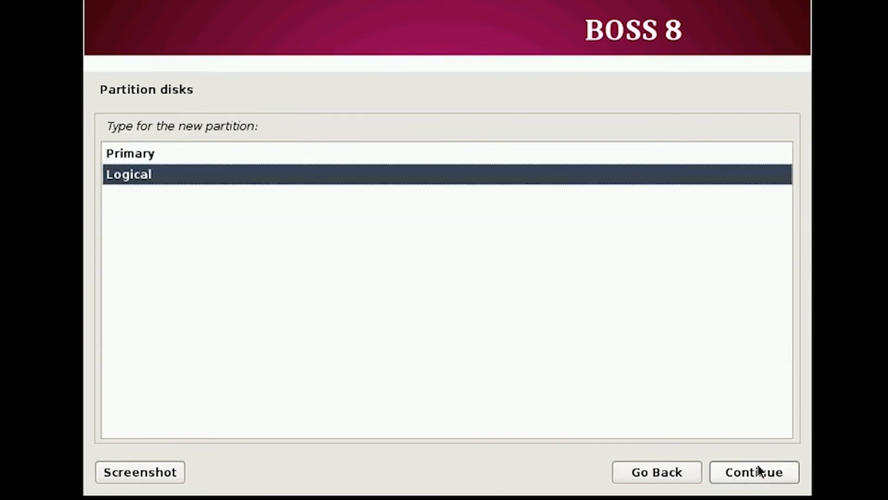
# Make the 2.0 GB partition primary and place it at the end of the free space.
pyautogui.click(318, 149)
pyautogui.click(754, 468)
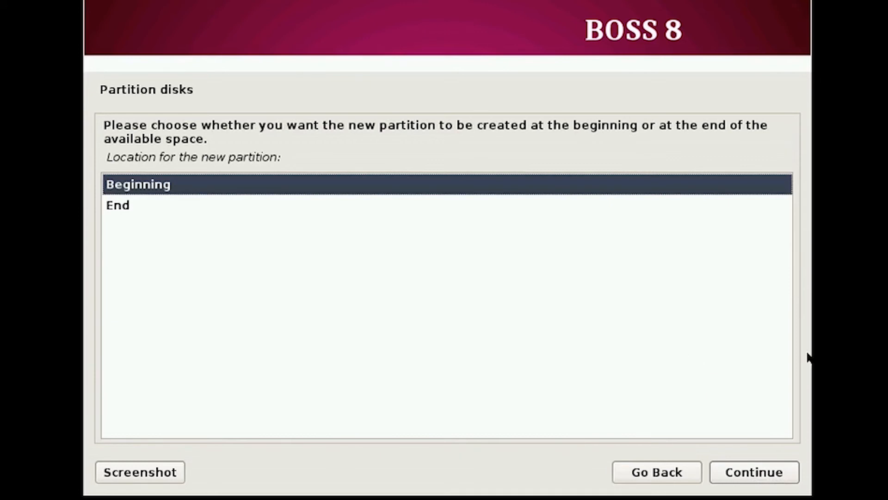
pyautogui.click(410, 201)
pyautogui.click(798, 467)
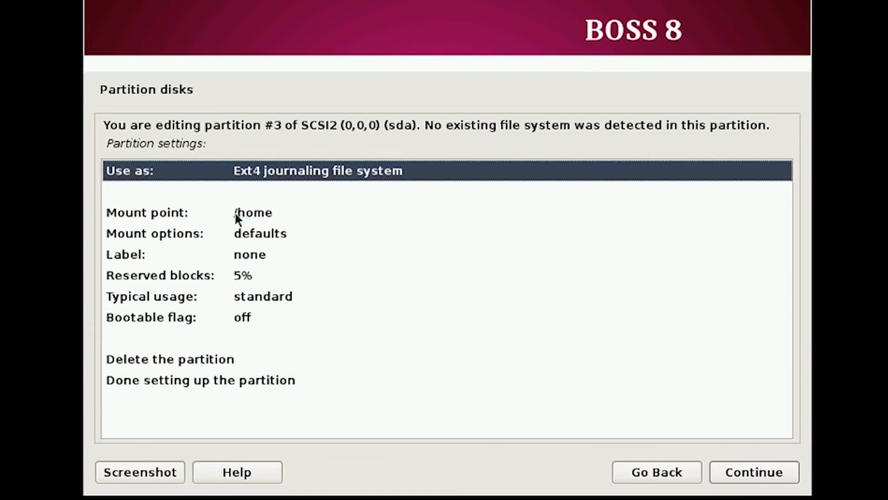
# Set the partition to be used as swap area and finish setting it up.
pyautogui.click(236, 216)
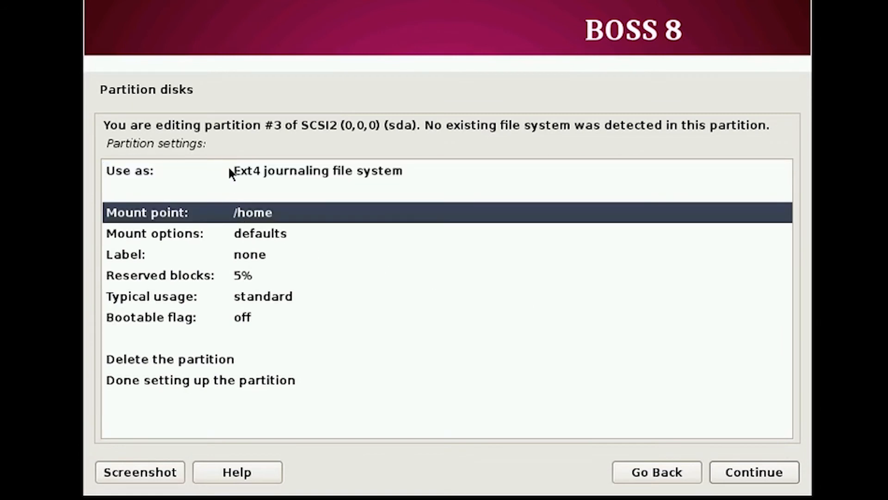
pyautogui.click(161, 175)
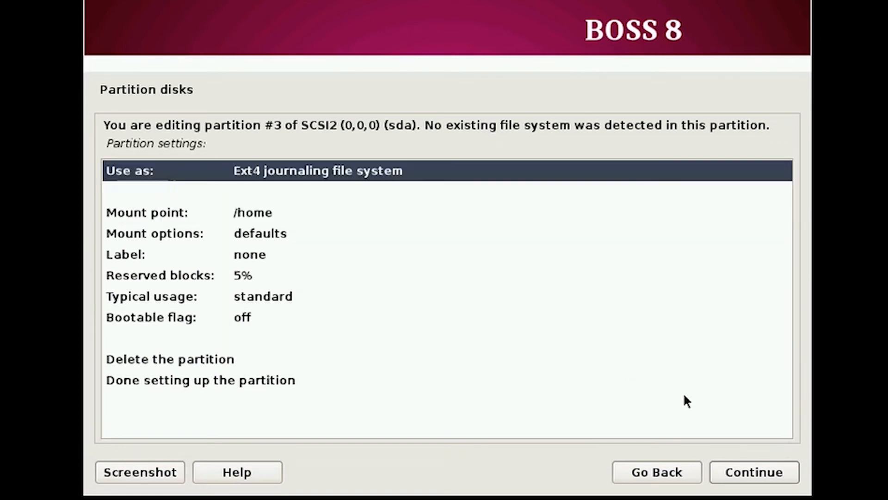
pyautogui.click(732, 476)
pyautogui.click(193, 324)
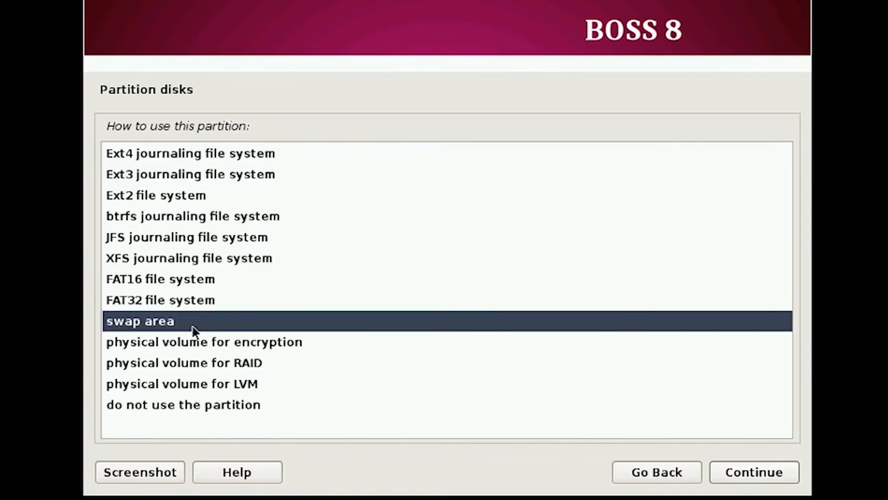
pyautogui.click(739, 468)
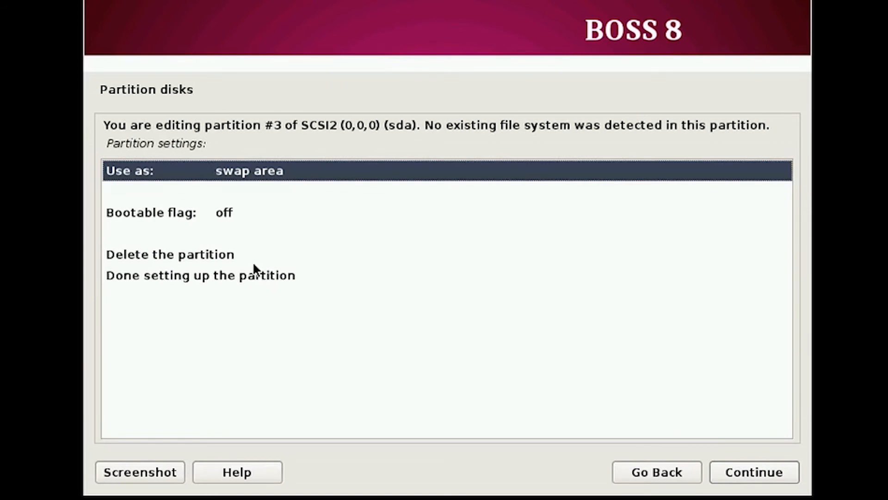
pyautogui.click(254, 264)
pyautogui.click(257, 272)
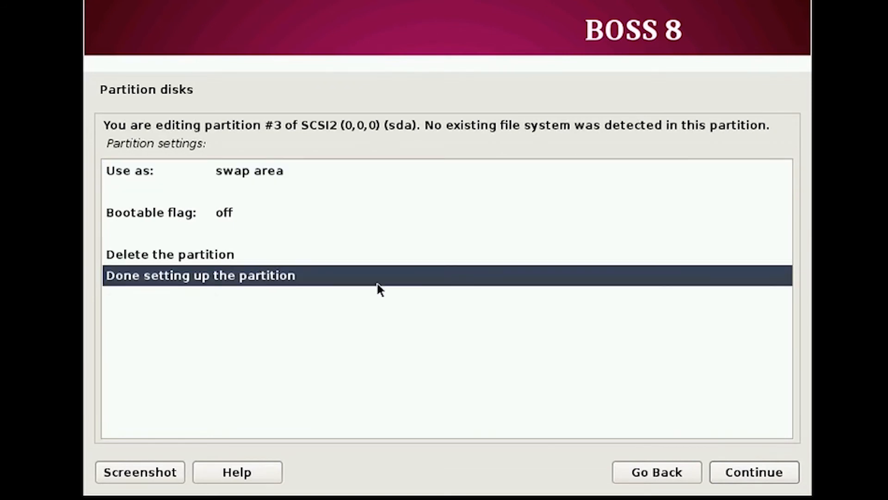
pyautogui.click(727, 474)
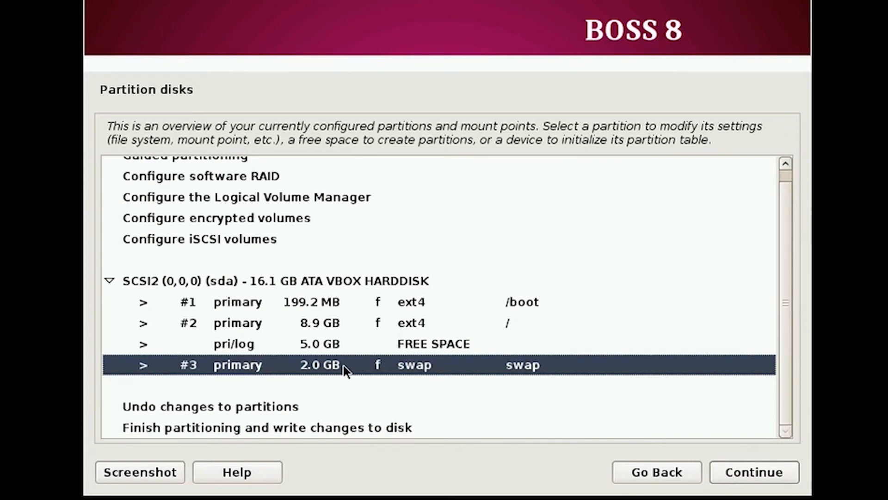
# Create a 5.0 GB primary ext4 partition for /home from all remaining free space.
pyautogui.click(263, 350)
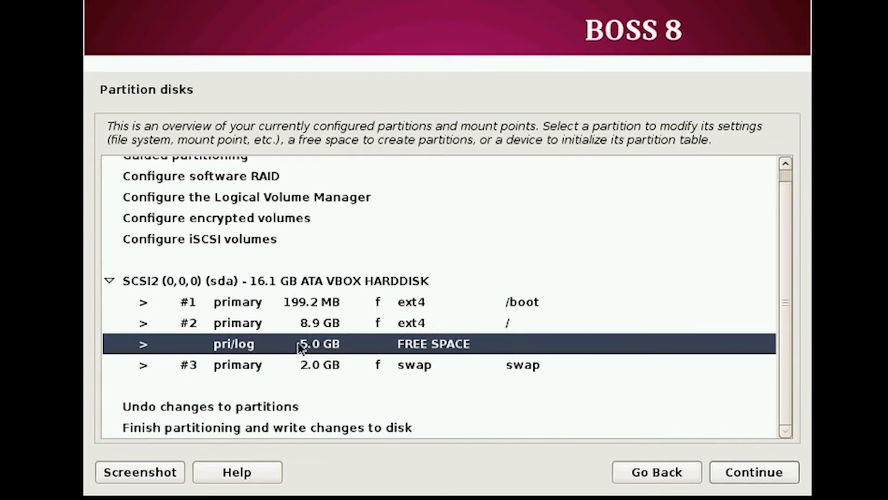
pyautogui.click(771, 481)
pyautogui.click(770, 479)
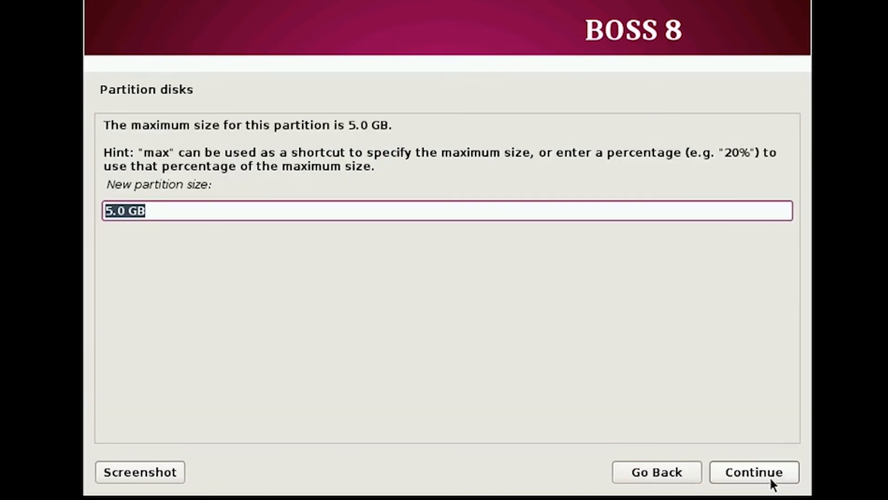
pyautogui.click(767, 473)
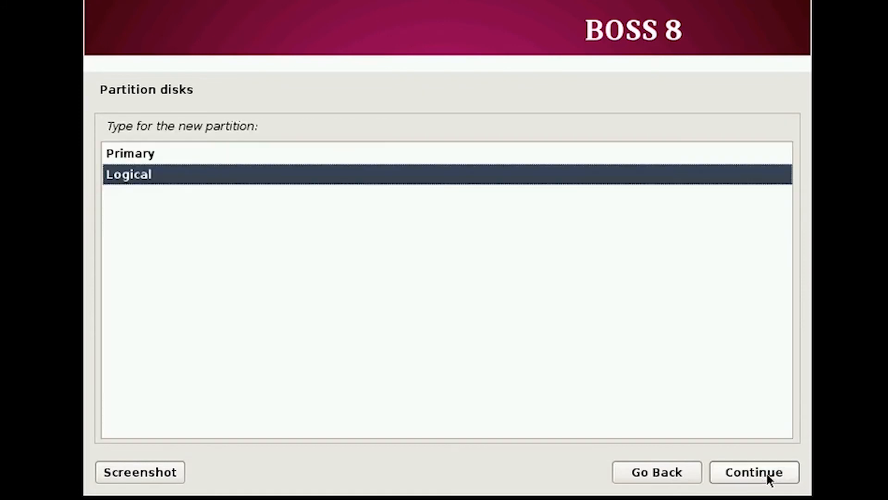
pyautogui.click(429, 161)
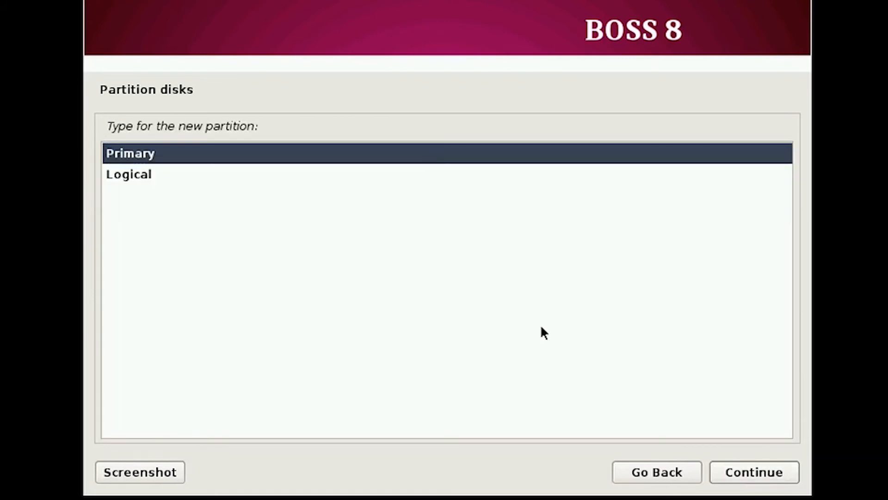
pyautogui.click(741, 467)
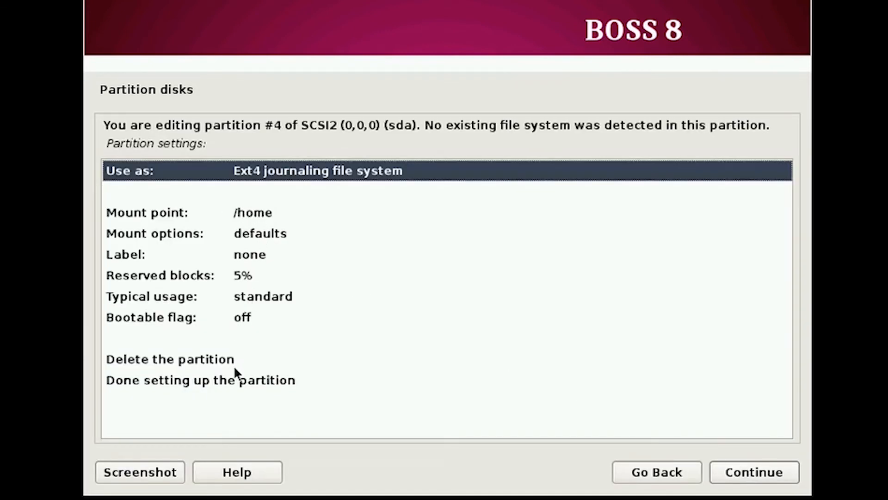
pyautogui.click(241, 382)
pyautogui.click(739, 471)
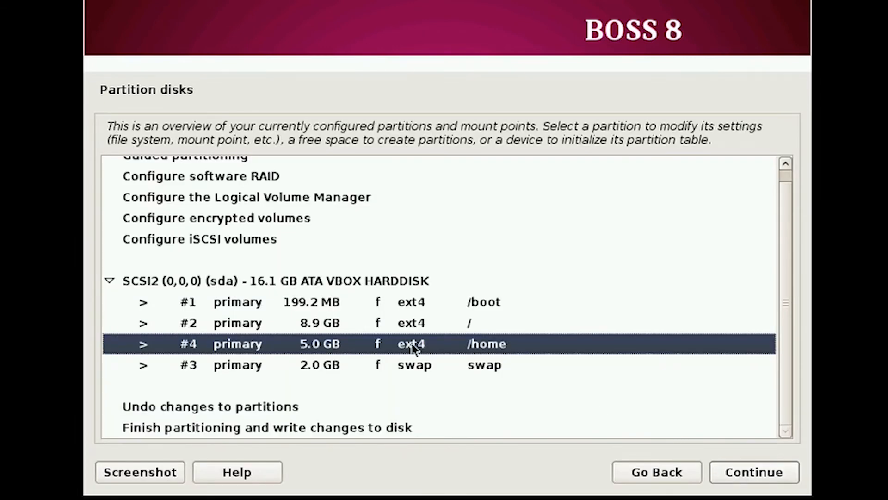
# Finish partitioning and confirm Yes to write the /boot, /, swap and /home partitions.
pyautogui.click(417, 295)
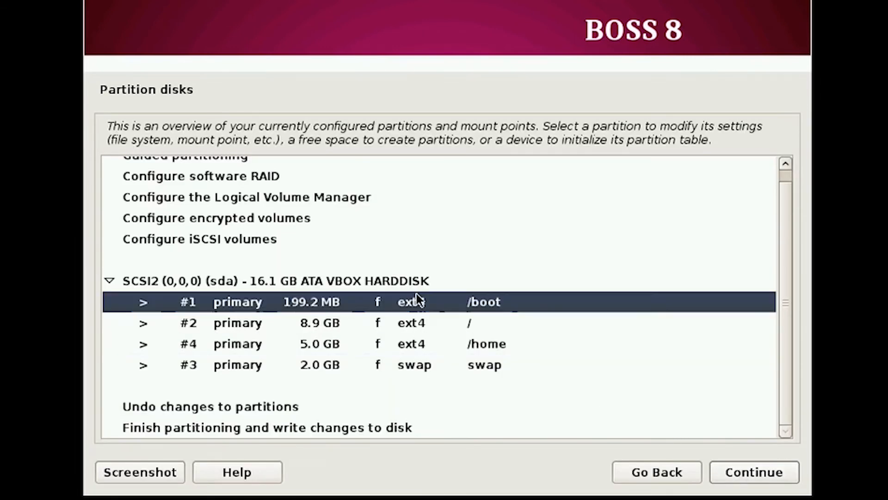
pyautogui.click(336, 430)
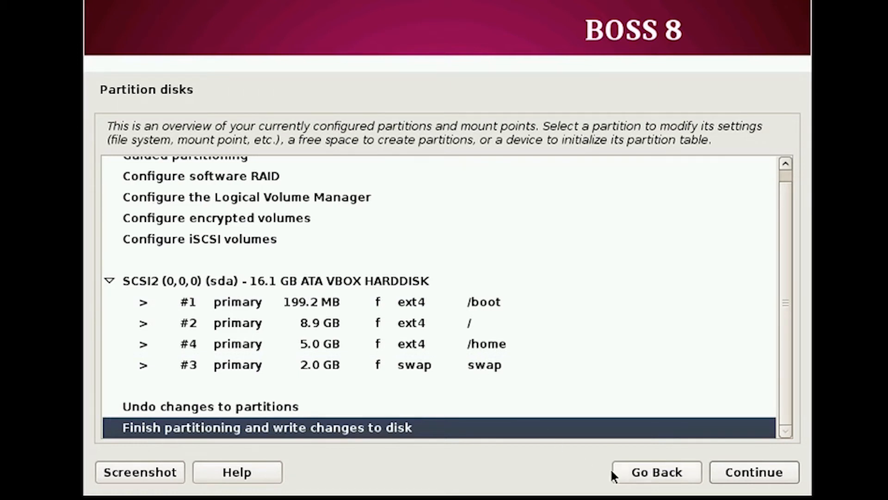
pyautogui.click(733, 473)
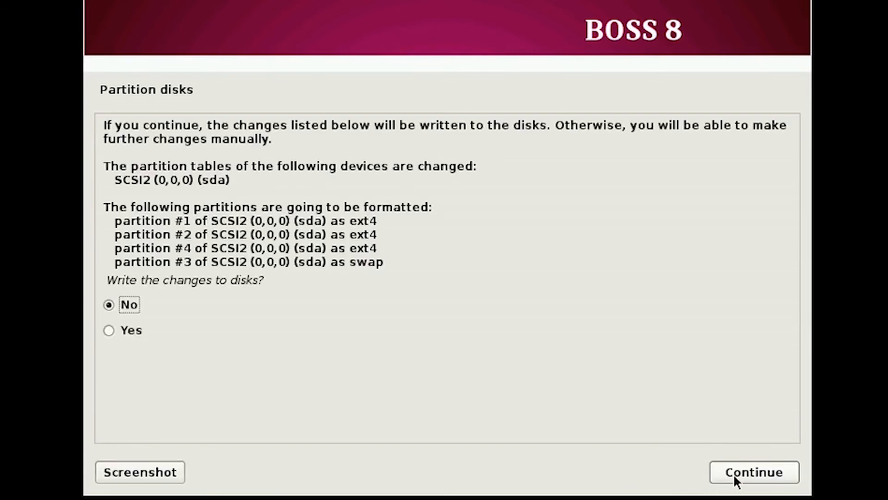
pyautogui.click(115, 332)
pyautogui.click(724, 481)
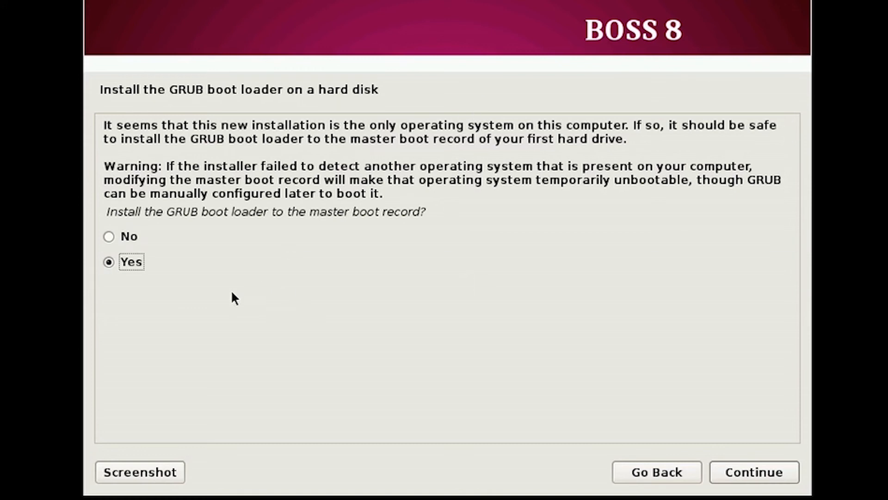
# Install GRUB to the master boot record on /dev/sda.
pyautogui.click(779, 477)
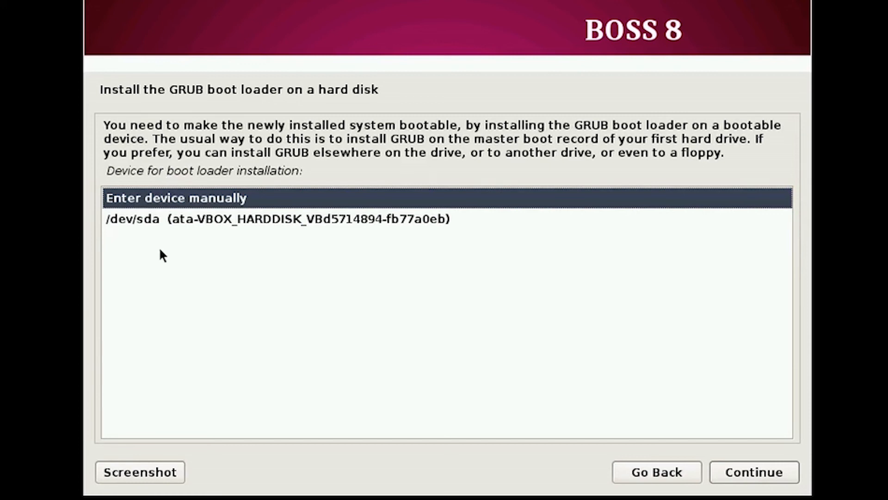
pyautogui.click(139, 226)
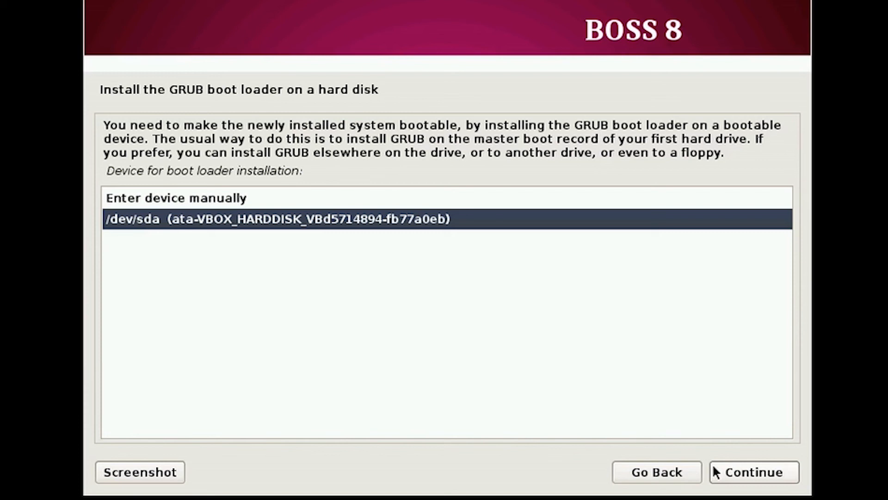
pyautogui.click(715, 472)
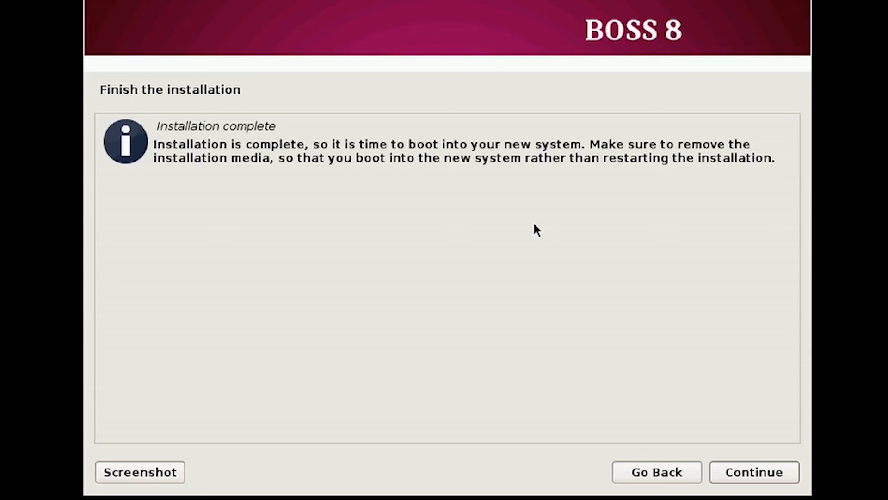
# Continue past Installation complete so the VM reboots into BOSS 8.
pyautogui.click(792, 476)
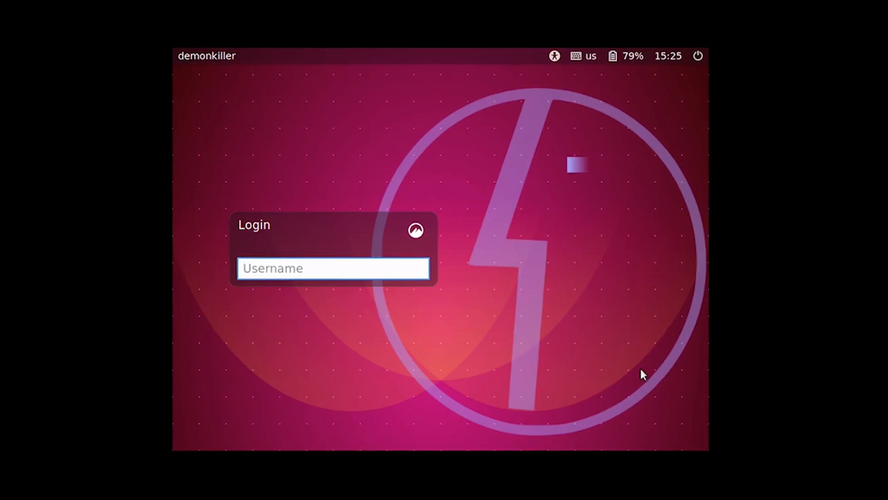
# Log in at the BOSS 8 login screen with the user's account name and password.
pyautogui.write('demonkiller')
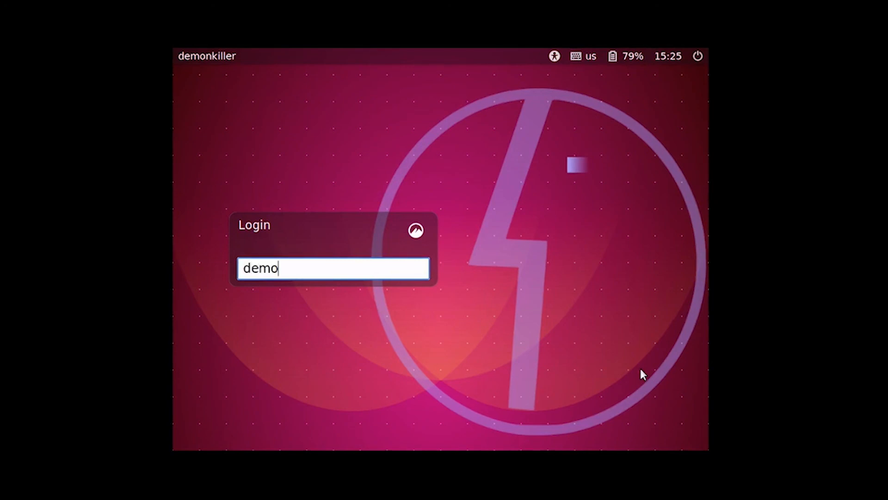
pyautogui.press('Return')
pyautogui.write('****')
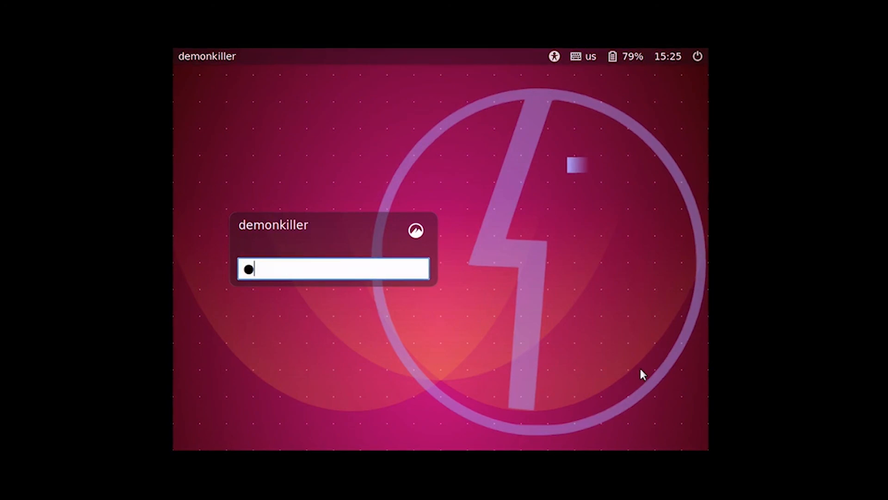
pyautogui.press('Return')
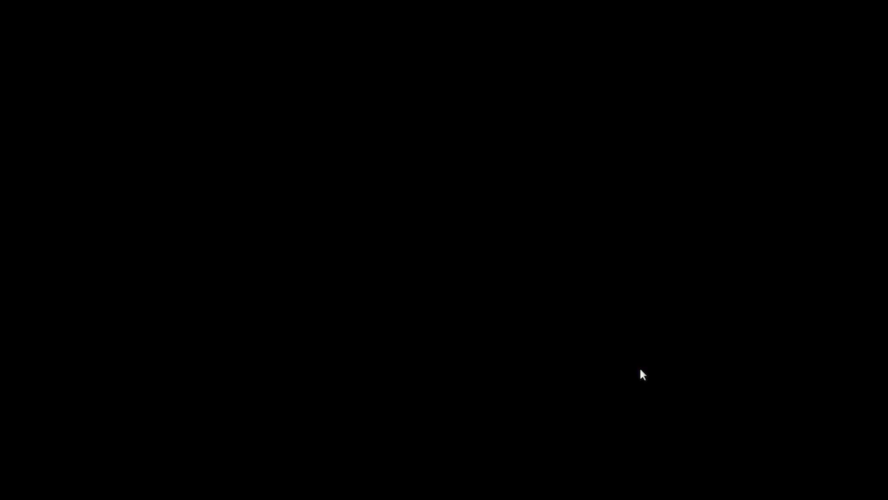